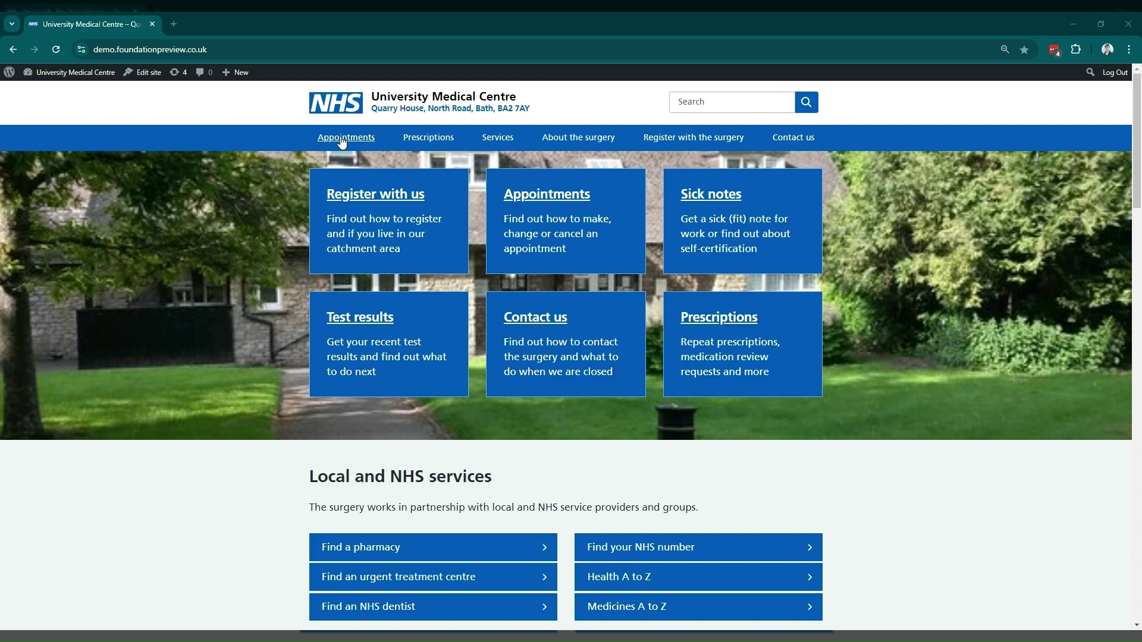
# Step: Open the Appointments page from the live site's navigation
pyautogui.click(342, 140)
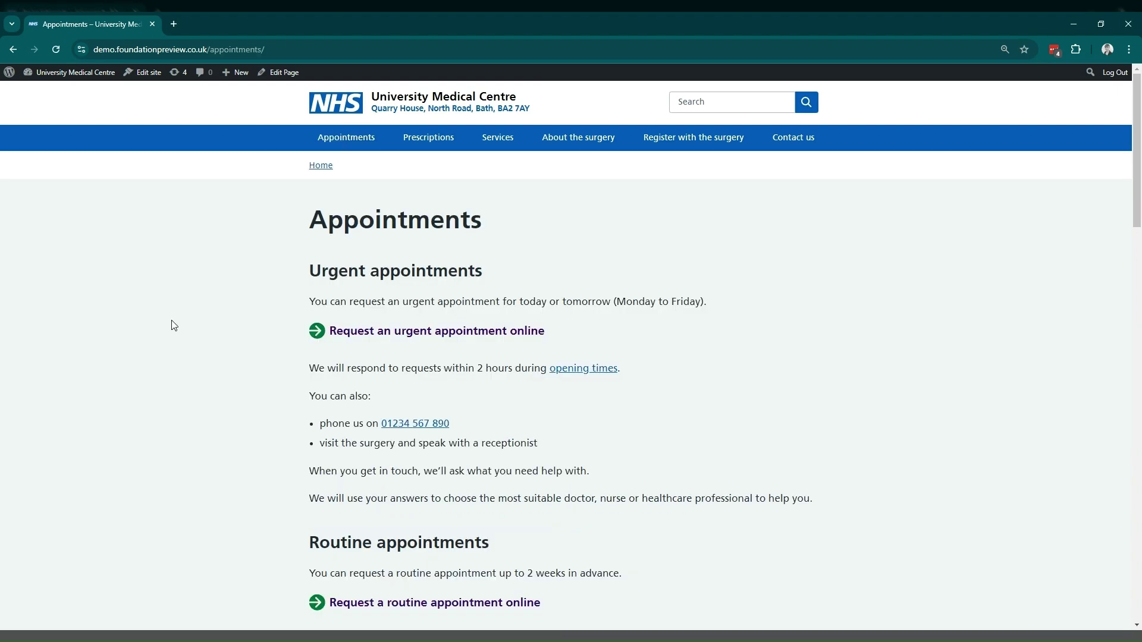
# Step: Load Appointments in the editor and move the urgent-request paragraph down and back up
pyautogui.click(286, 79)
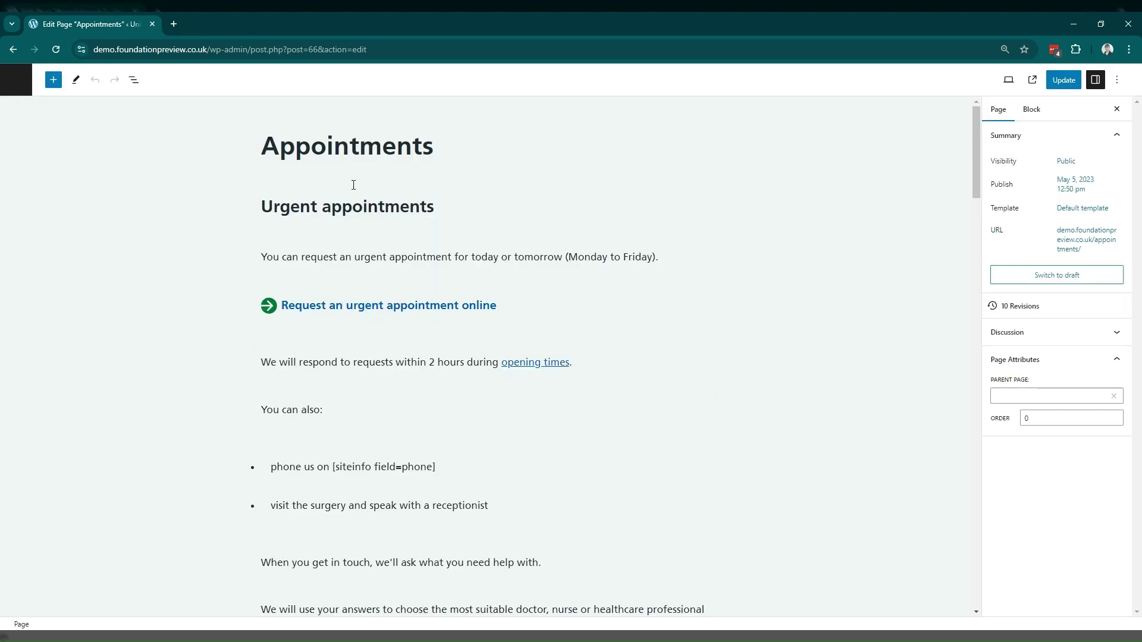
pyautogui.click(344, 214)
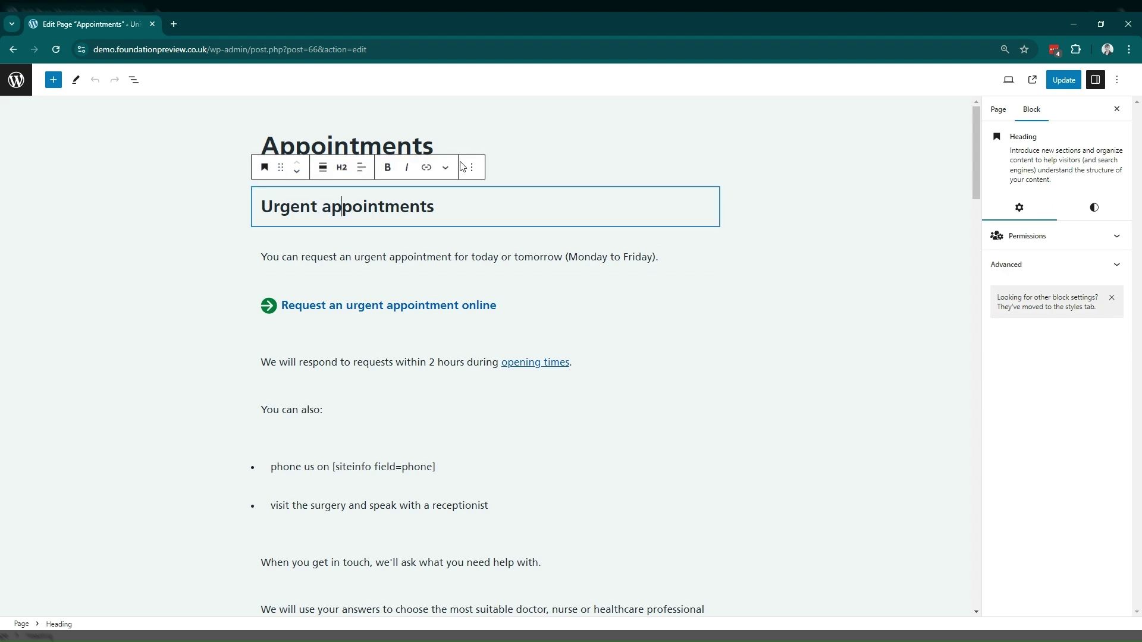
pyautogui.click(317, 257)
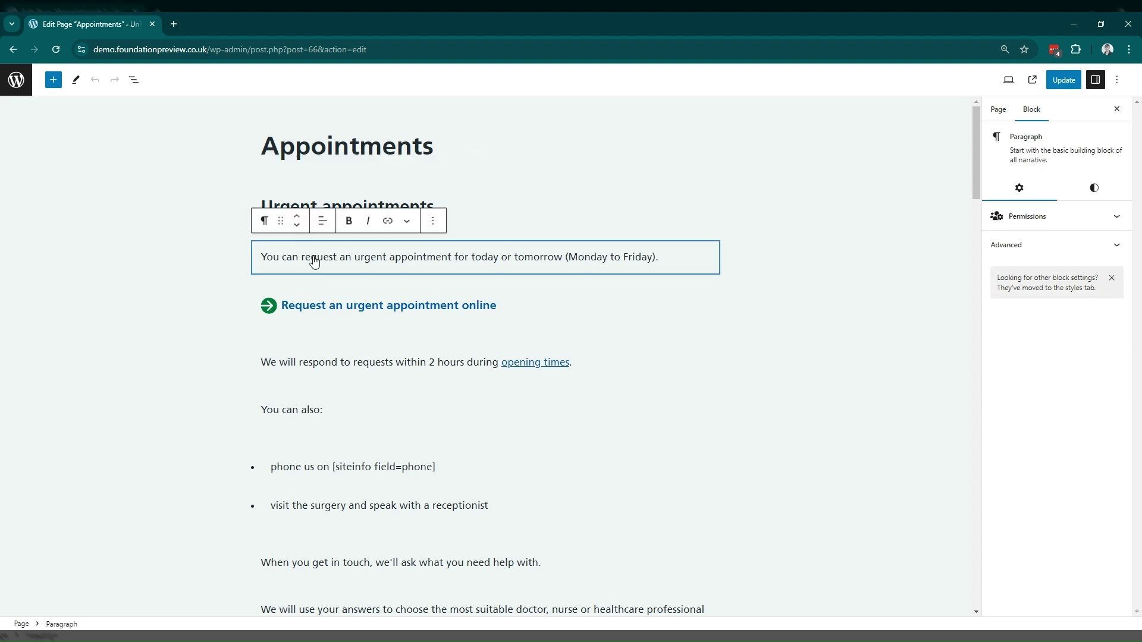
pyautogui.click(298, 227)
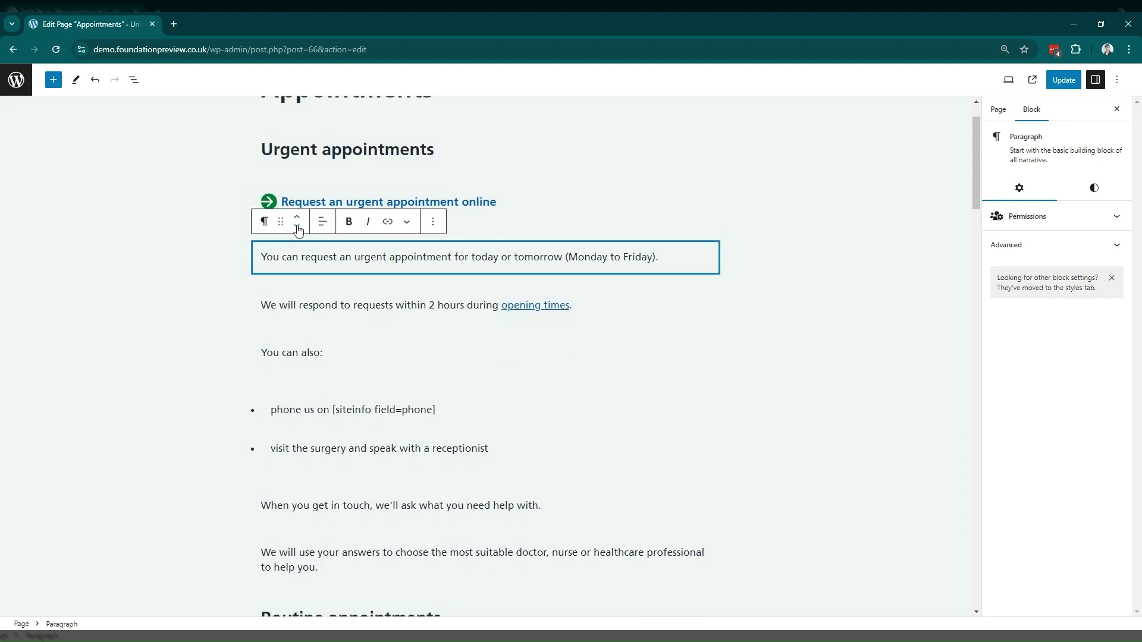
pyautogui.click(298, 226)
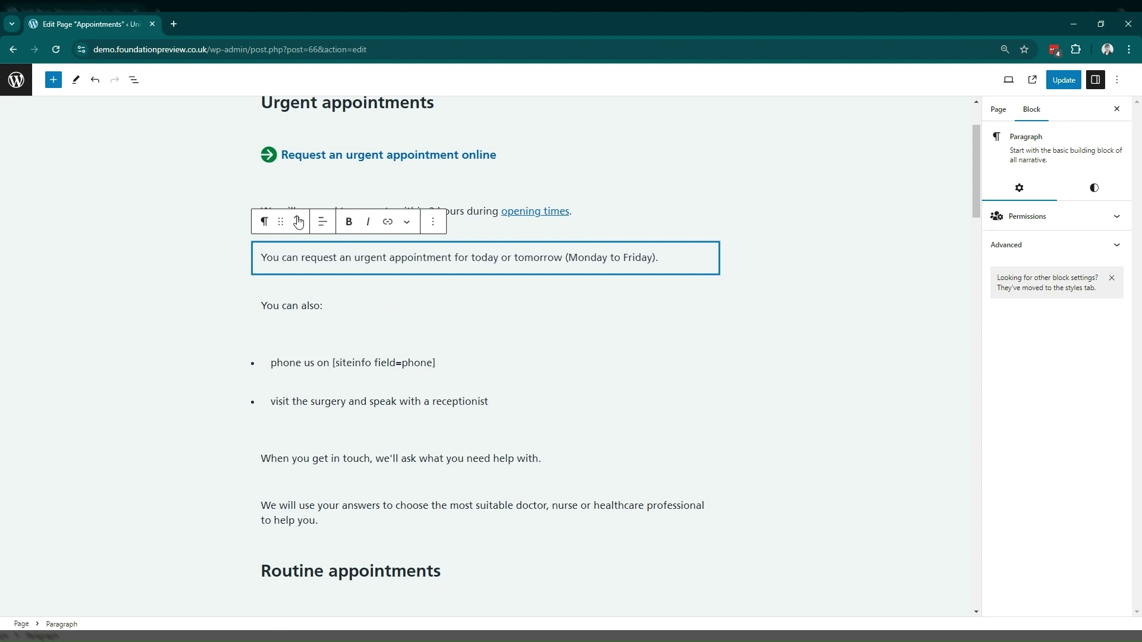
pyautogui.click(299, 221)
pyautogui.click(299, 220)
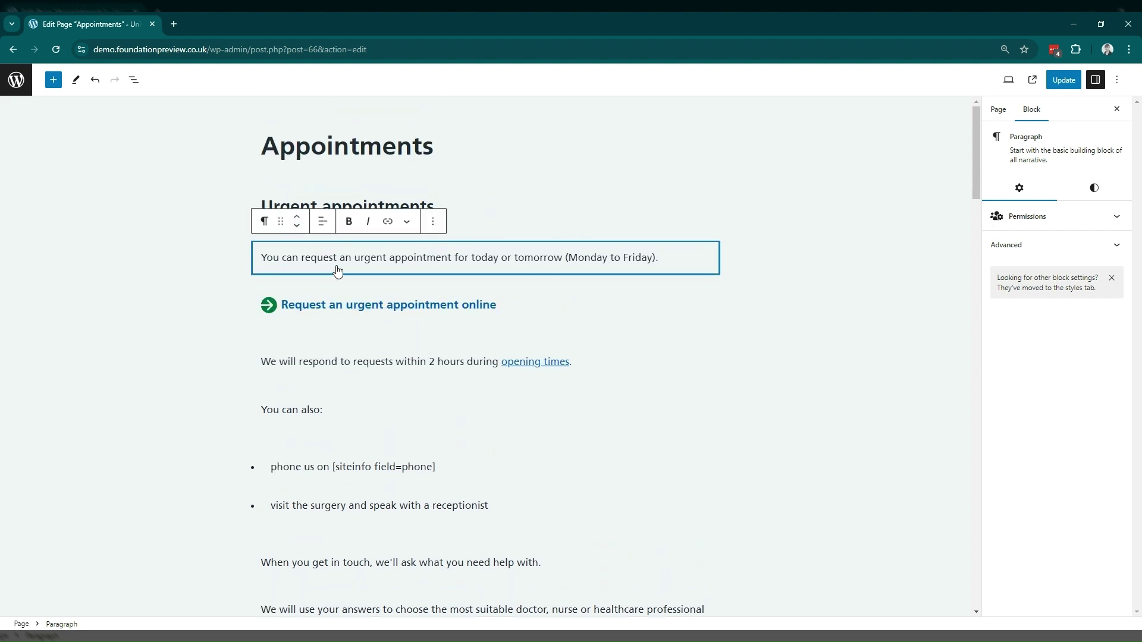
# Step: Change the urgent response time from 2 to 5 hours and update the page
pyautogui.scroll(-3, 534, 396)
pyautogui.click(436, 187)
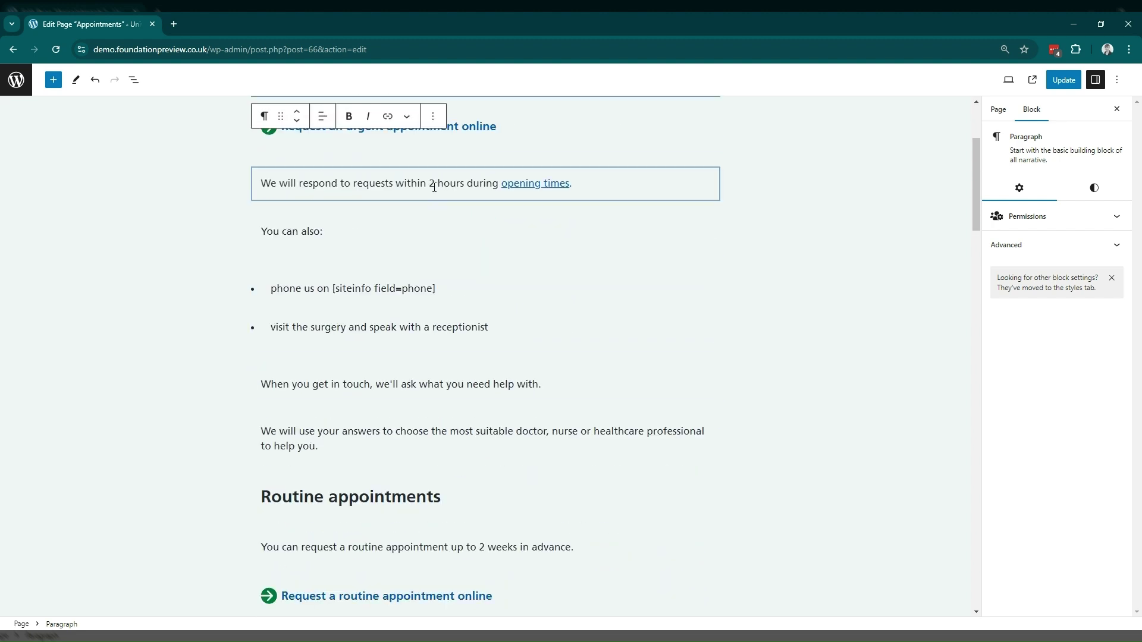
pyautogui.press('BackSpace')
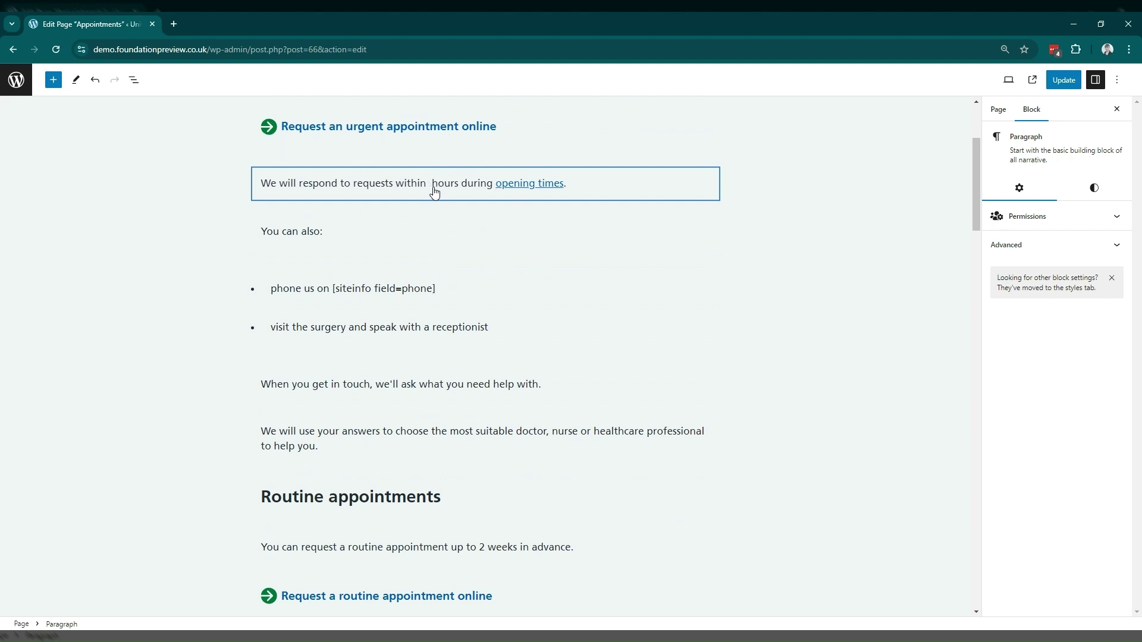
pyautogui.write('5')
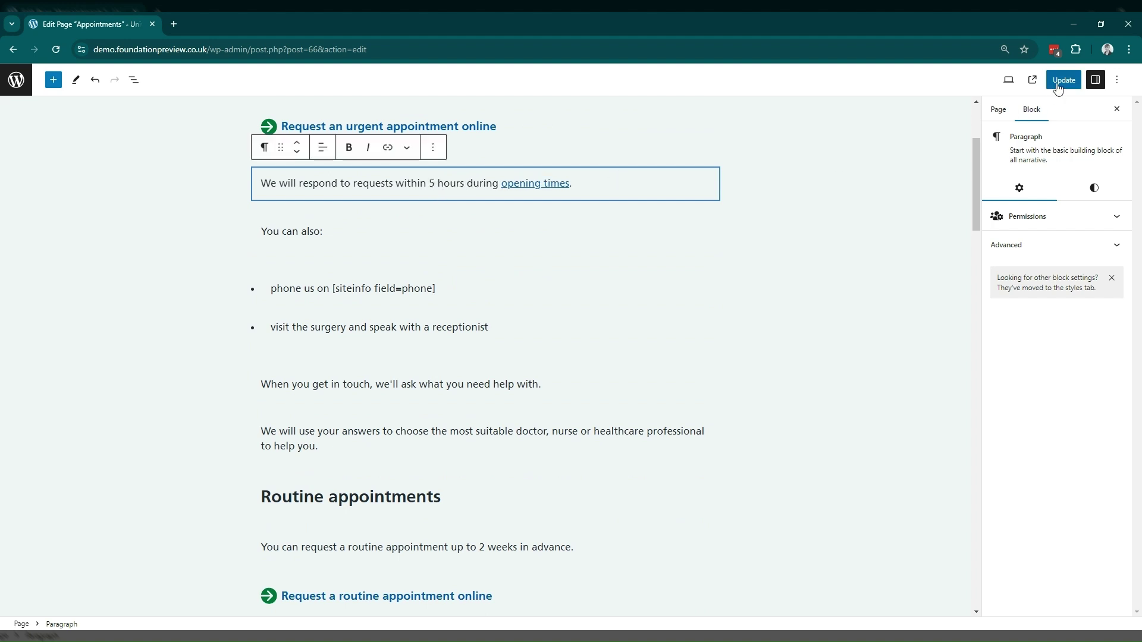
pyautogui.click(1058, 87)
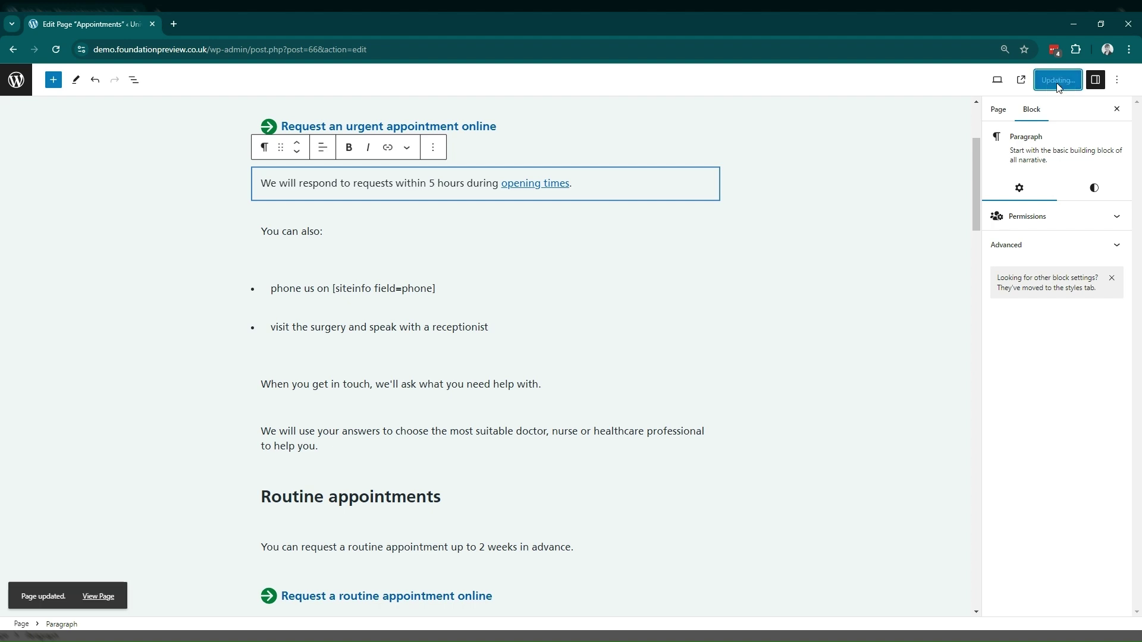
# Step: Show the Document Overview list of the Appointments page's blocks
pyautogui.scroll(3, 806, 288)
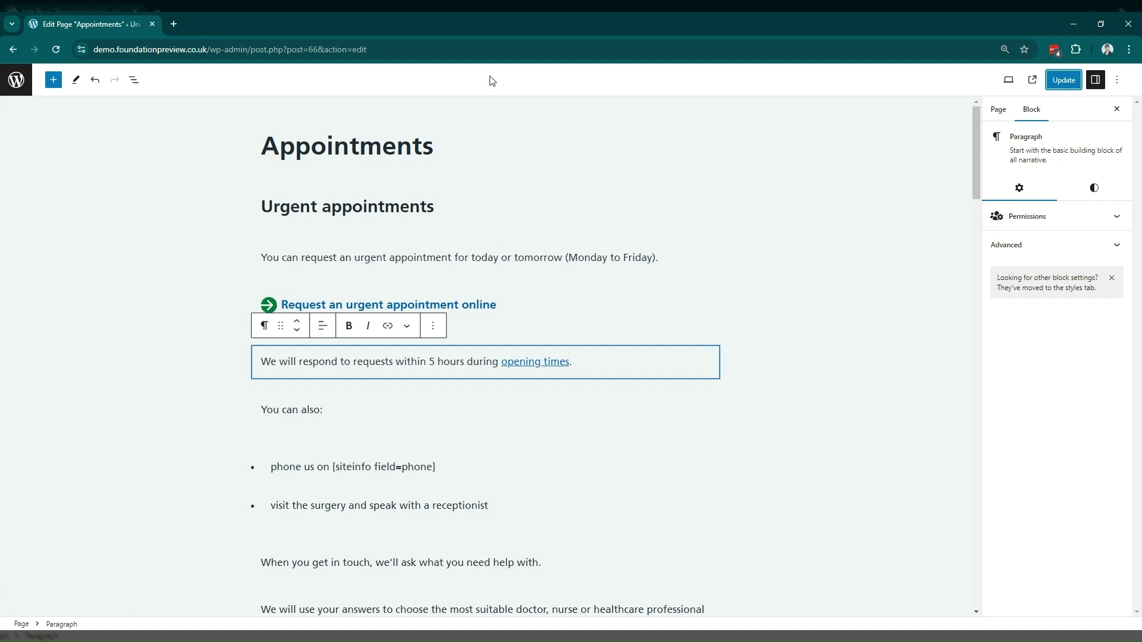
pyautogui.click(134, 82)
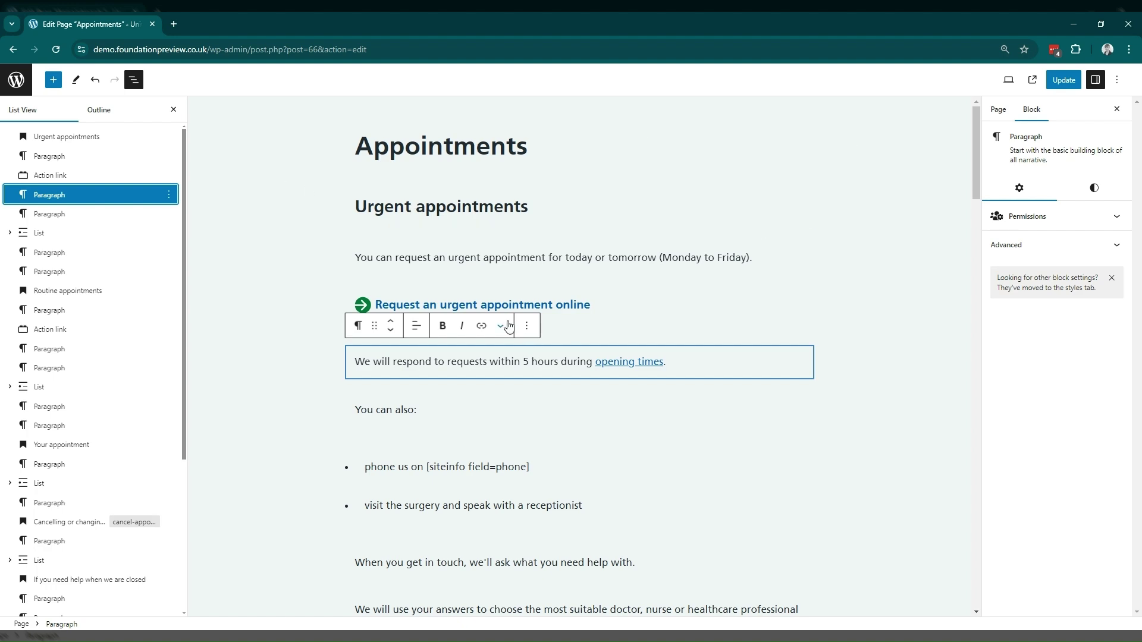
# Step: Select the Routine appointments heading plus its five blocks and drag them below the out-of-hours section
pyautogui.scroll(-7, 509, 327)
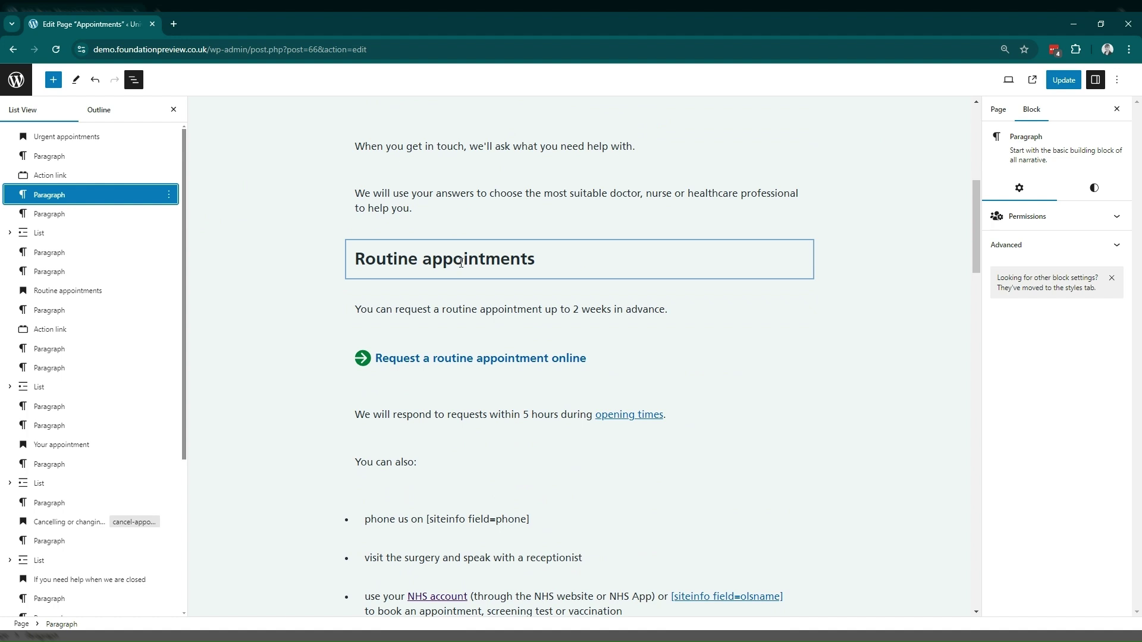
pyautogui.click(461, 262)
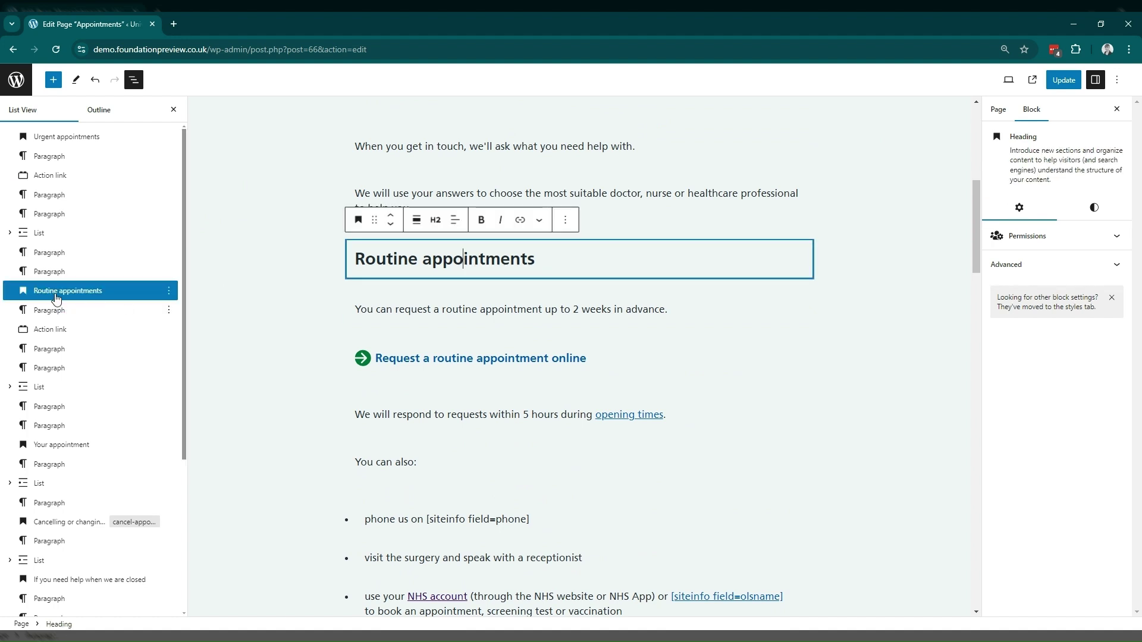
pyautogui.click(57, 298)
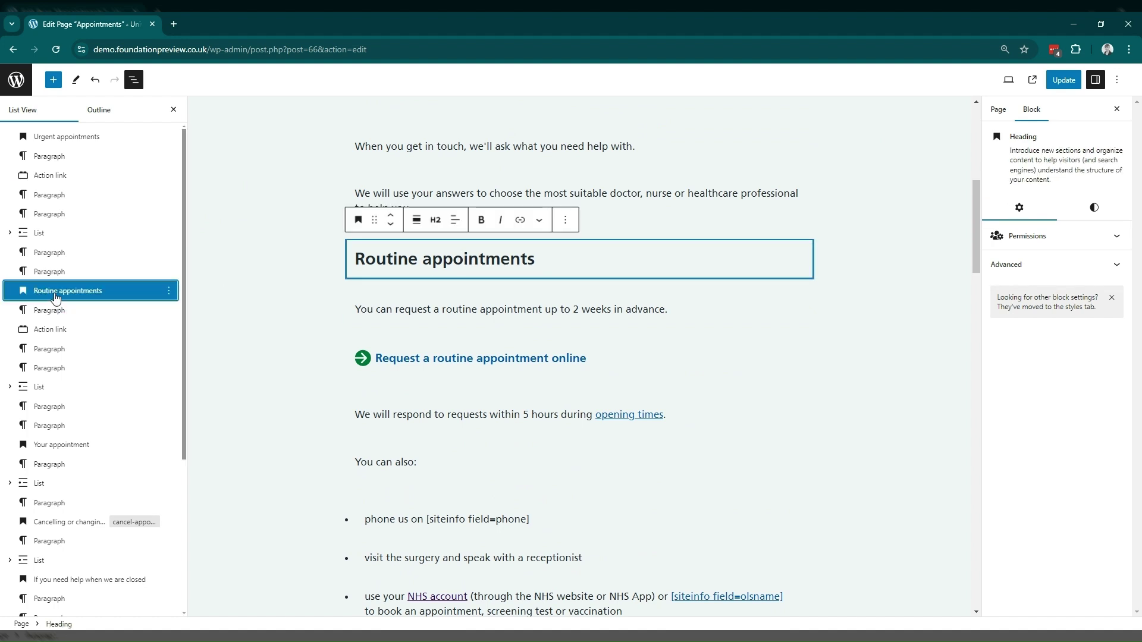
pyautogui.keyDown('shift'); pyautogui.click(56, 311); pyautogui.keyUp('shift')
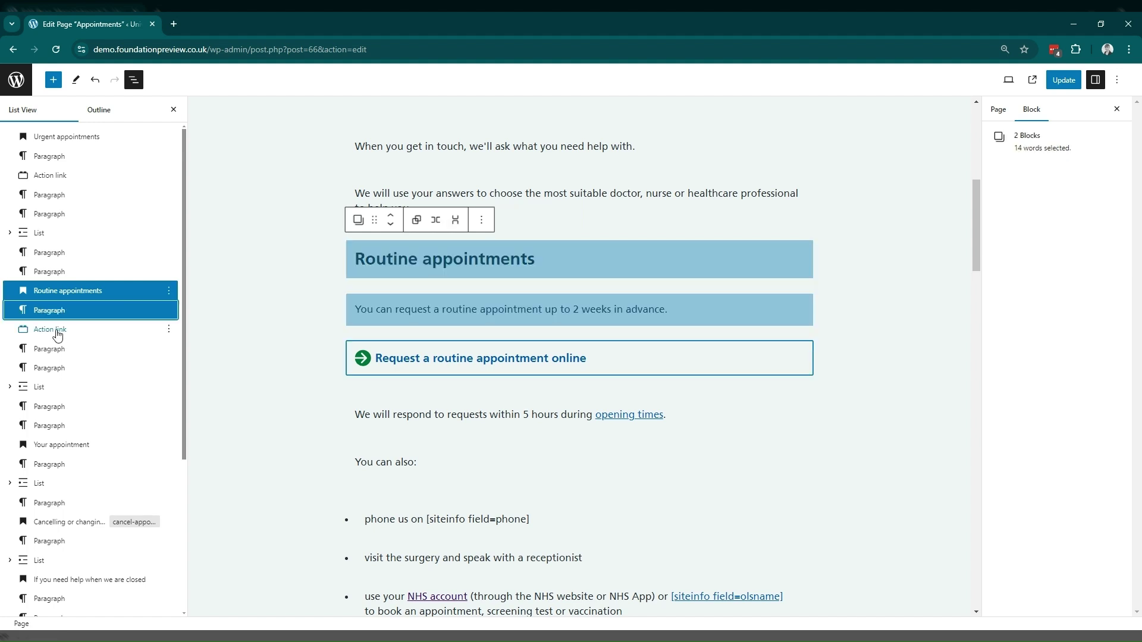
pyautogui.keyDown('shift'); pyautogui.click(58, 334); pyautogui.keyUp('shift')
pyautogui.keyDown('shift'); pyautogui.click(55, 352); pyautogui.keyUp('shift')
pyautogui.keyDown('shift'); pyautogui.click(56, 369); pyautogui.keyUp('shift')
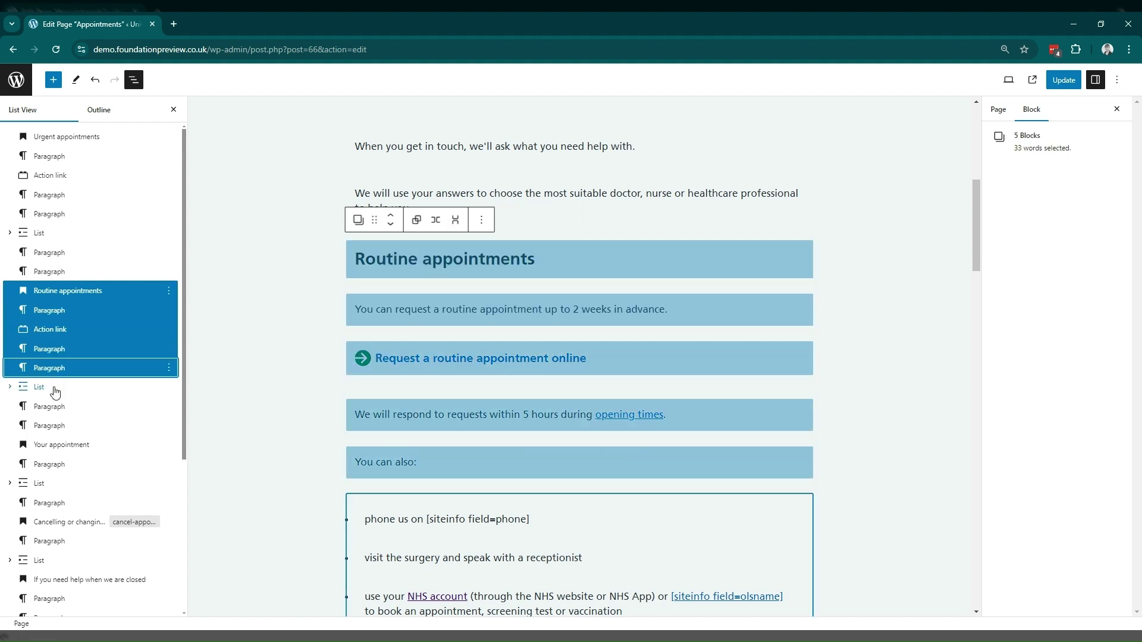
pyautogui.keyDown('shift'); pyautogui.click(55, 388); pyautogui.keyUp('shift')
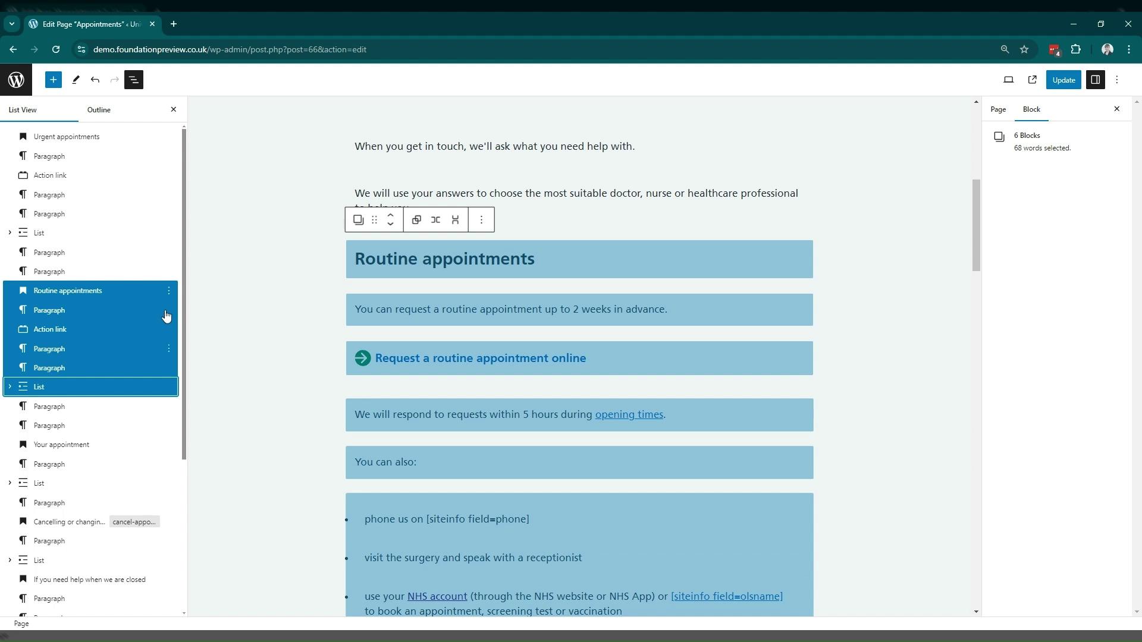
pyautogui.click(169, 291)
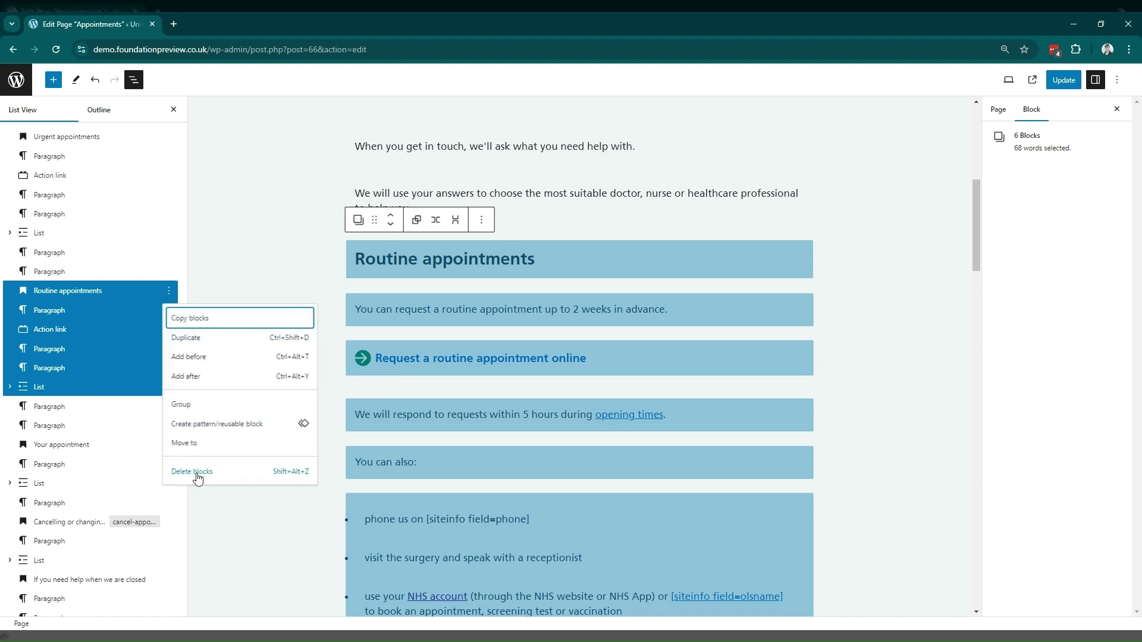
pyautogui.moveTo(75, 291); pyautogui.dragTo(82, 418)
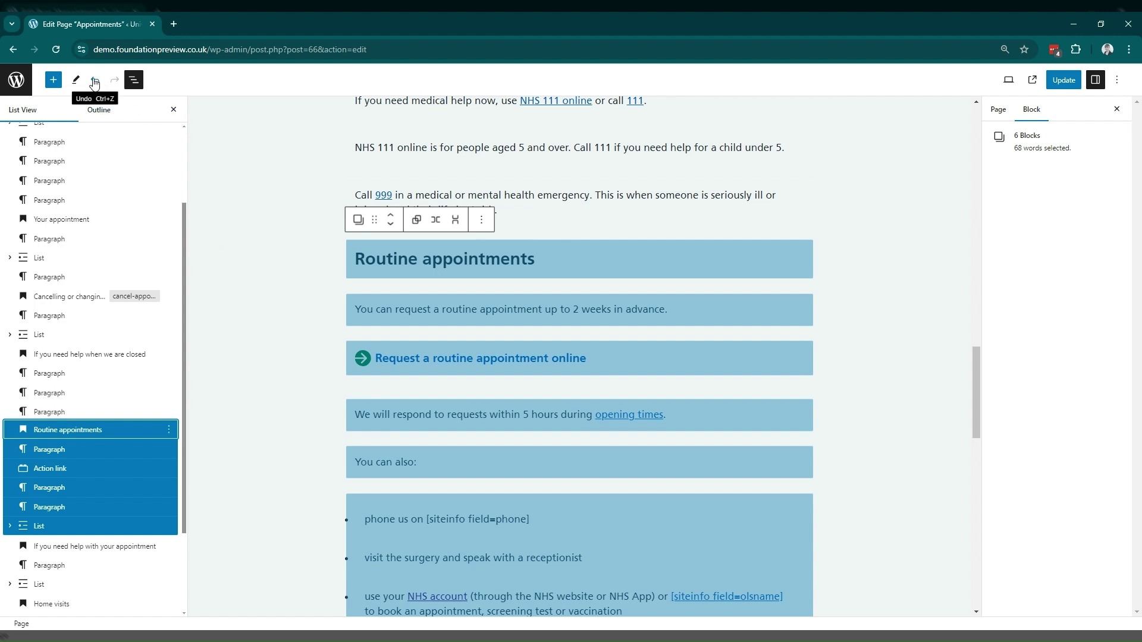
# Step: Undo every Appointments edit back to the 2-hour wording and save the page
pyautogui.click(99, 86)
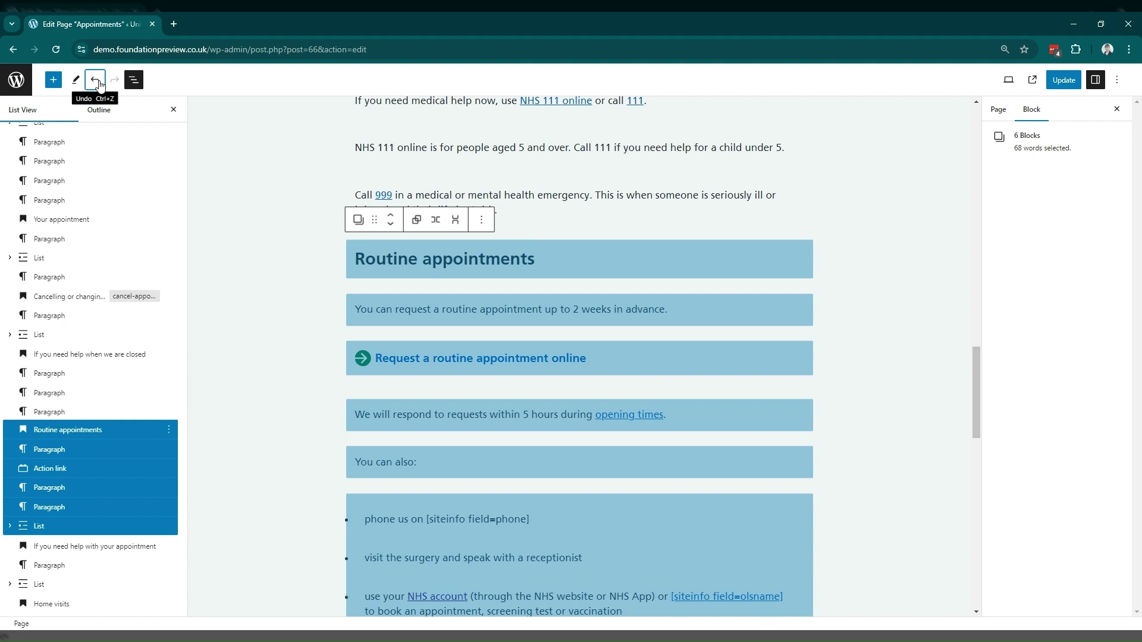
pyautogui.click(97, 85)
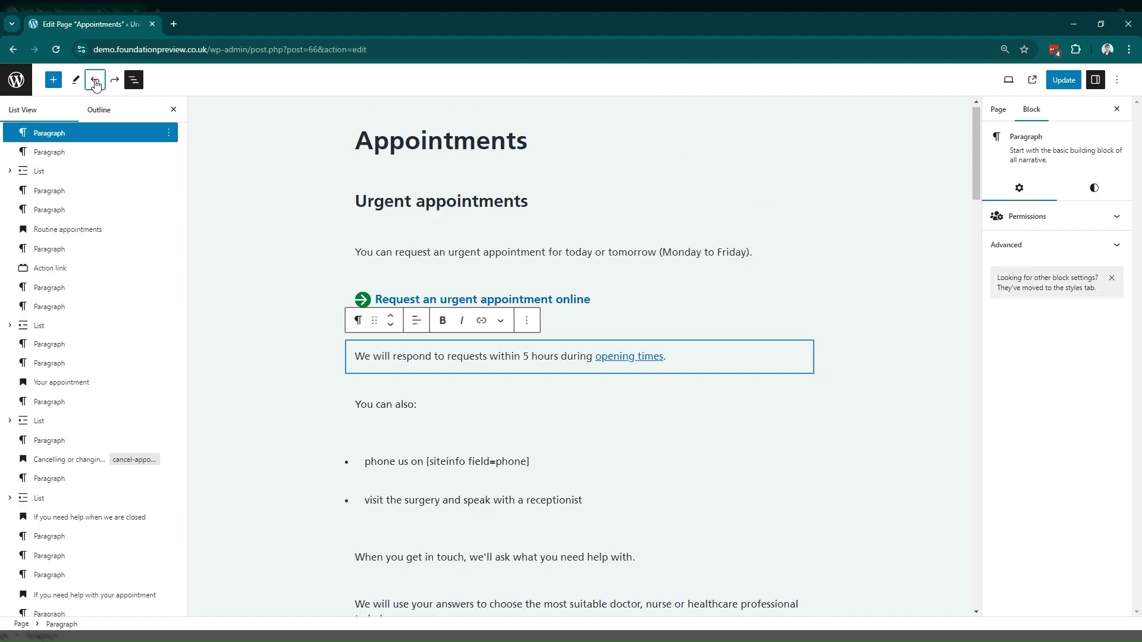
pyautogui.click(96, 86)
pyautogui.click(95, 86)
pyautogui.click(96, 85)
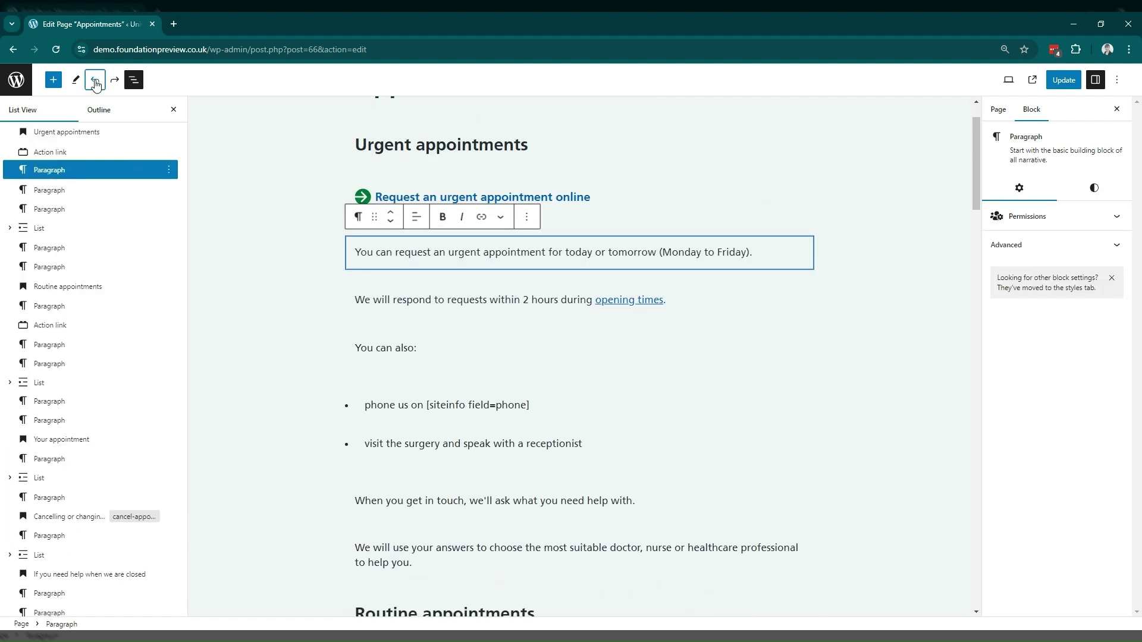
pyautogui.click(96, 86)
pyautogui.click(96, 85)
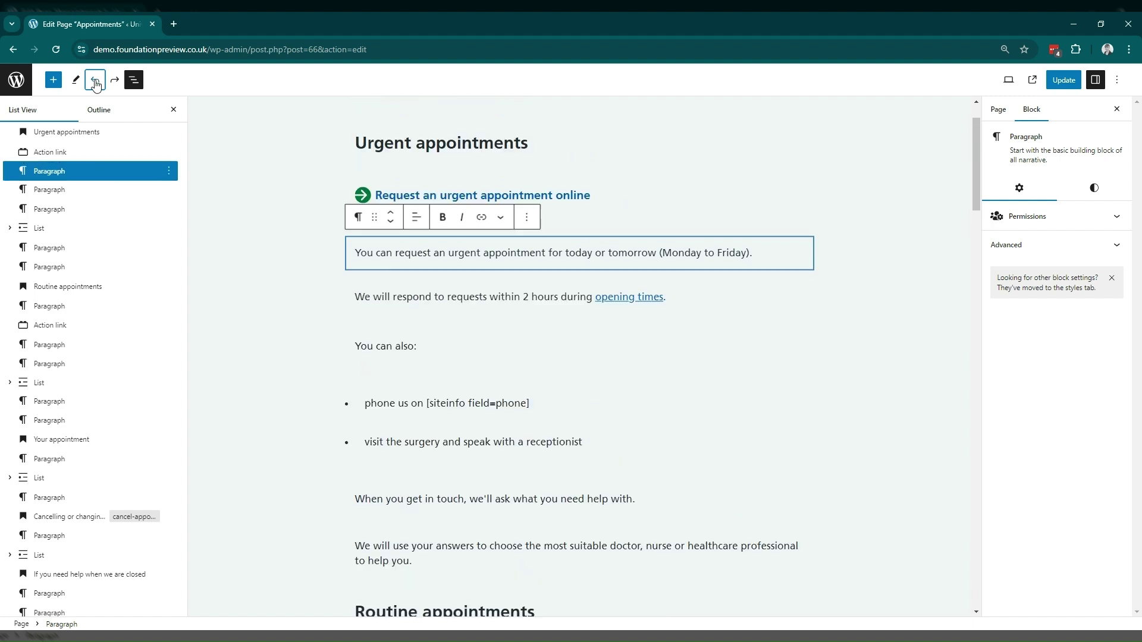
pyautogui.click(96, 86)
pyautogui.click(1061, 82)
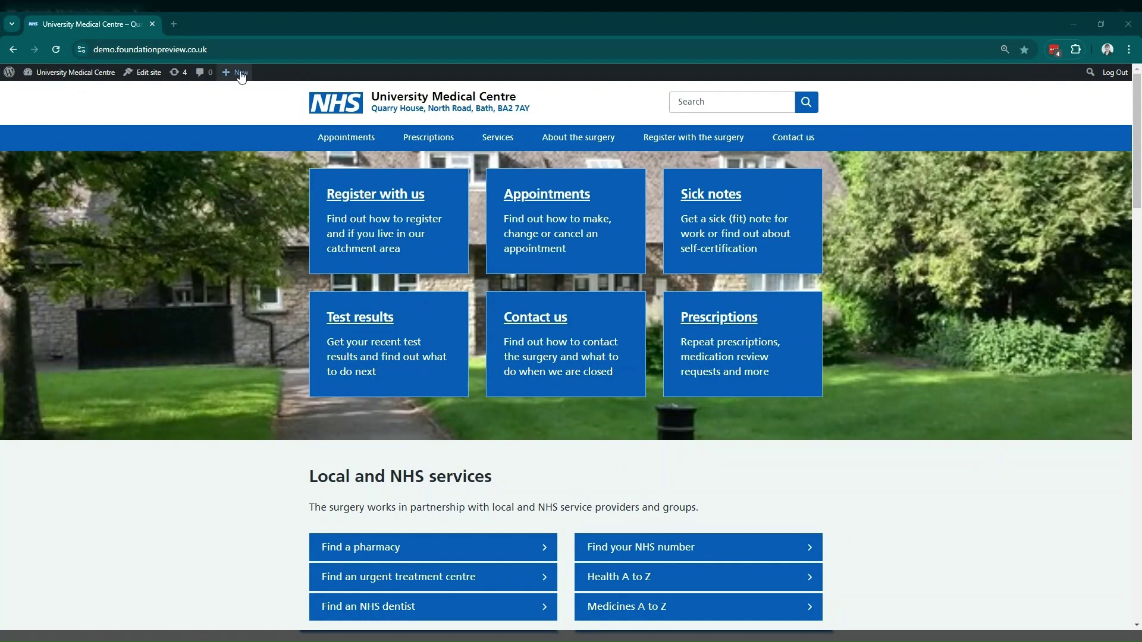
# Step: Create a new page from the pasted GP earnings title and paragraphs and publish it
pyautogui.moveTo(239, 76)
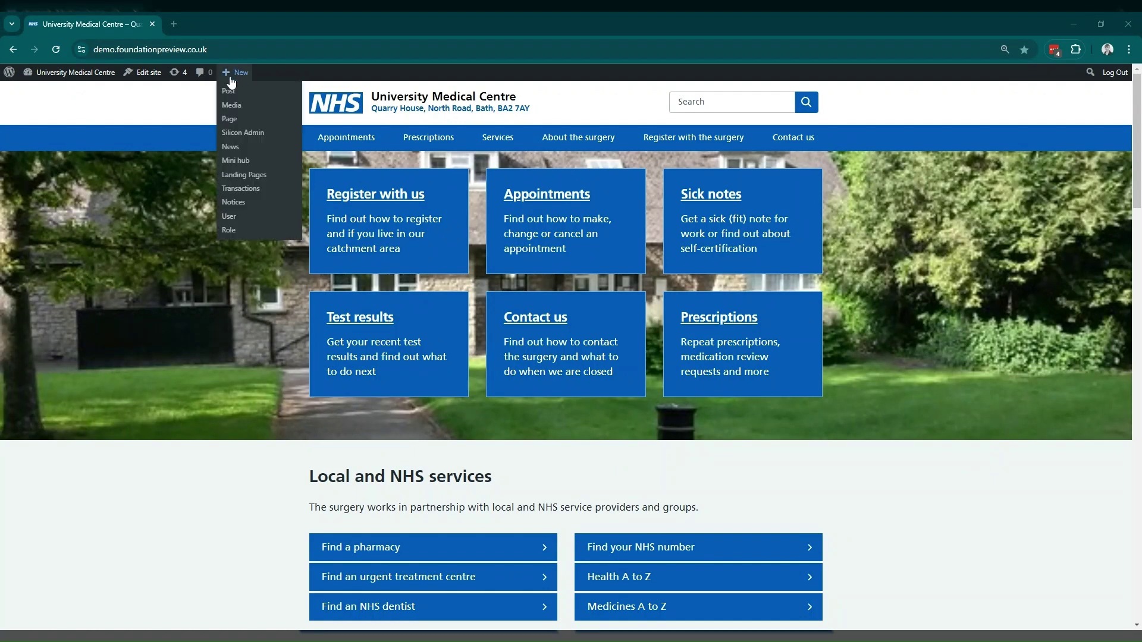
pyautogui.click(231, 121)
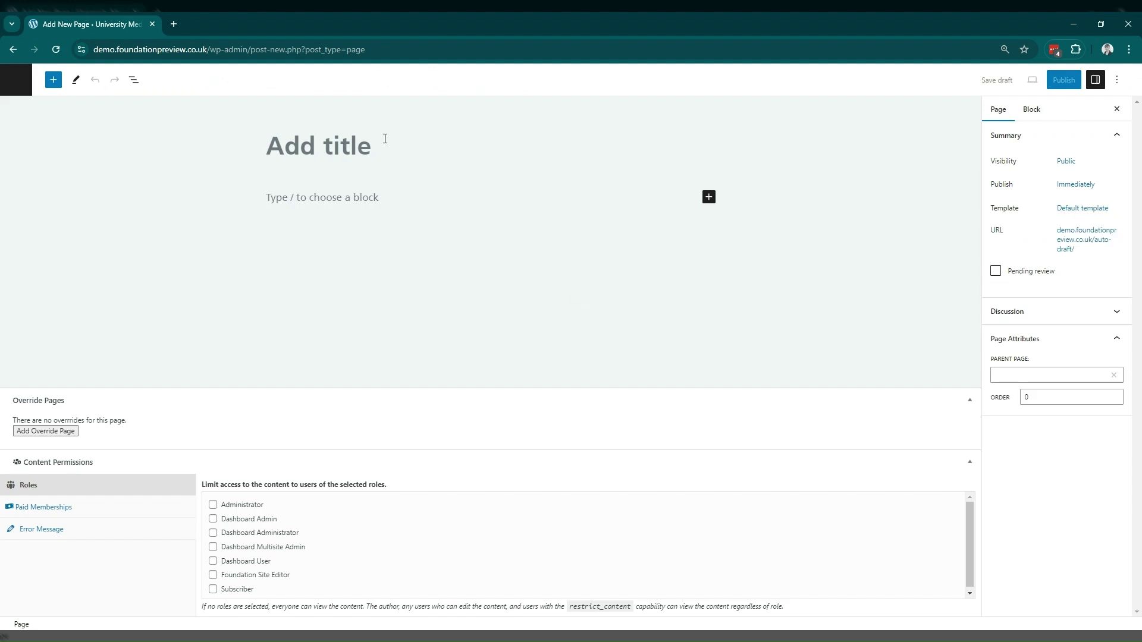
pyautogui.write('GP earnings All GP practices are required to declare the mean earnings (e.g. average pay) for GPs working to deliver NHS services to patients at each practice. The average pay for GPs working in Dr Castle & Partners in the last financial year was £56,685 before tax and National Insurance, a decrease of £5,975 compared to those achieved for 2021/22 of £62,660. This is as a result of a decrease in partnership profits. This is for 1 full time GP, 9 part time GPs and 3 locum GPs who worked in the practice for more than 6 months. However, it should be noted that the prescribed method for calculating earnings is potentially misleading because it takes no account of how much time doctors spend working in the practice and should not be used to form any judgement about GP earnings, nor to make any comparison with any other practice.')
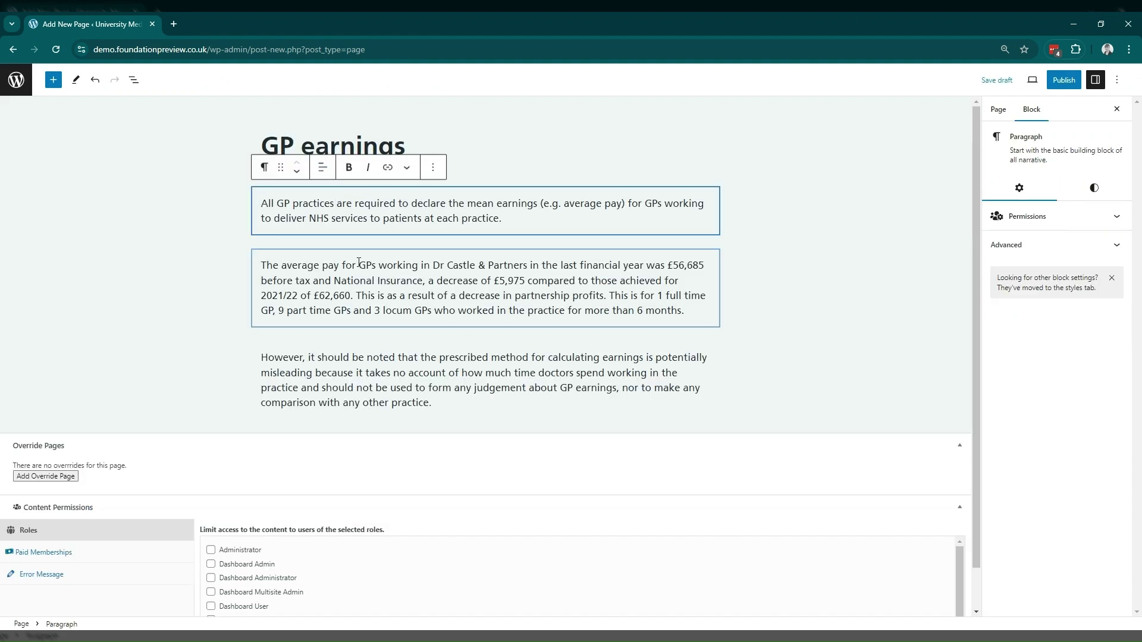
pyautogui.click(358, 264)
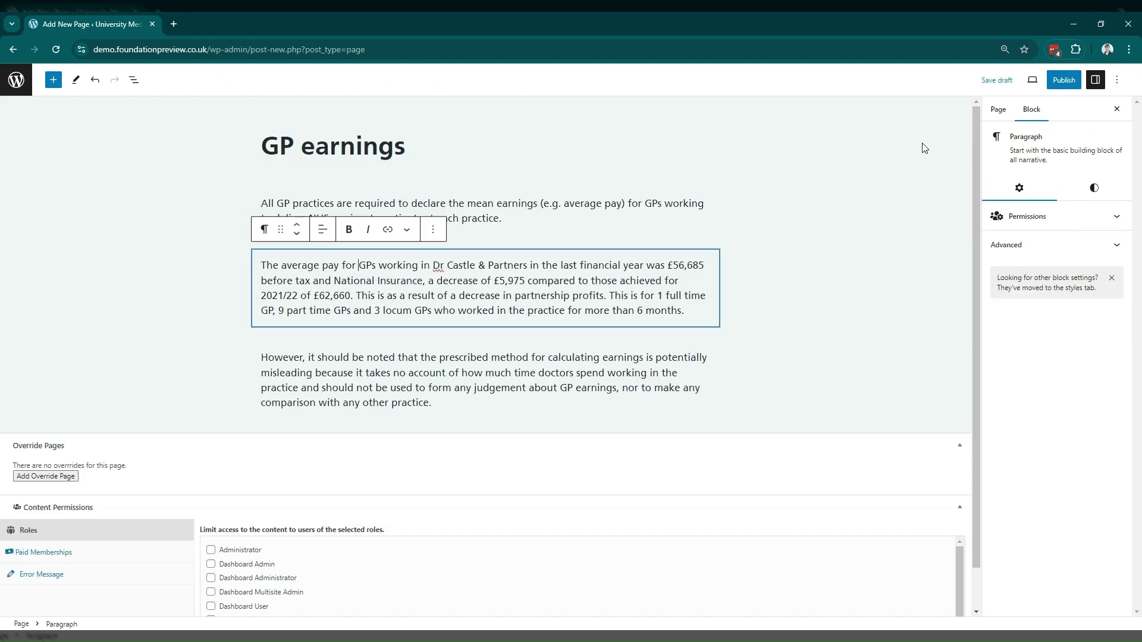
pyautogui.click(1060, 83)
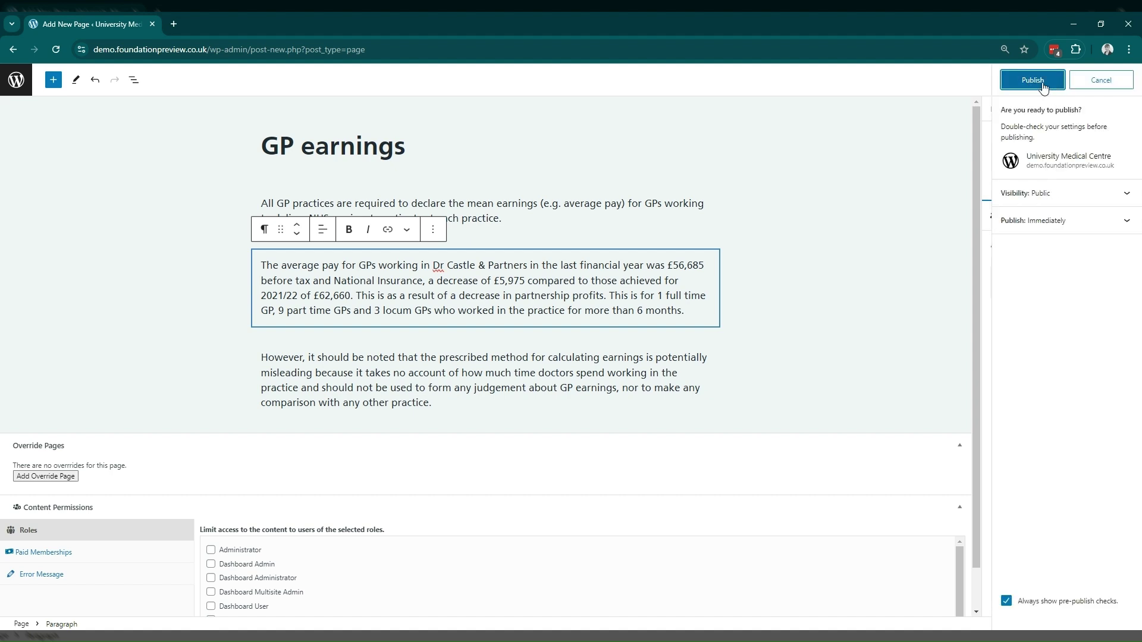
pyautogui.click(1045, 85)
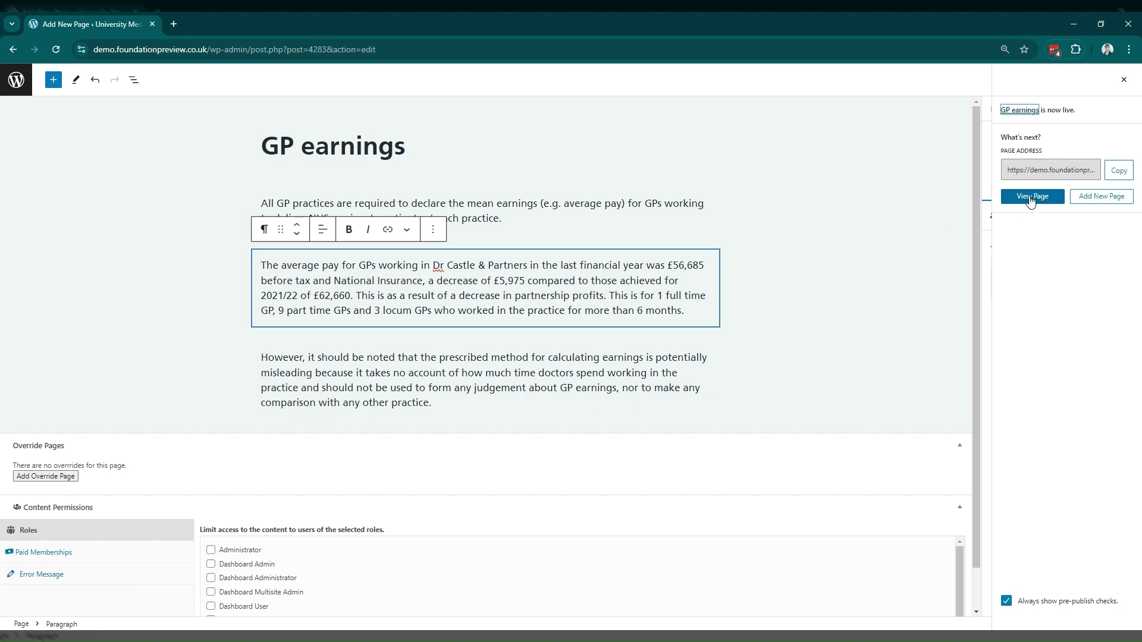
# Step: View the live GP earnings page, then go via About the surgery to Policies and edit it
pyautogui.click(1031, 201)
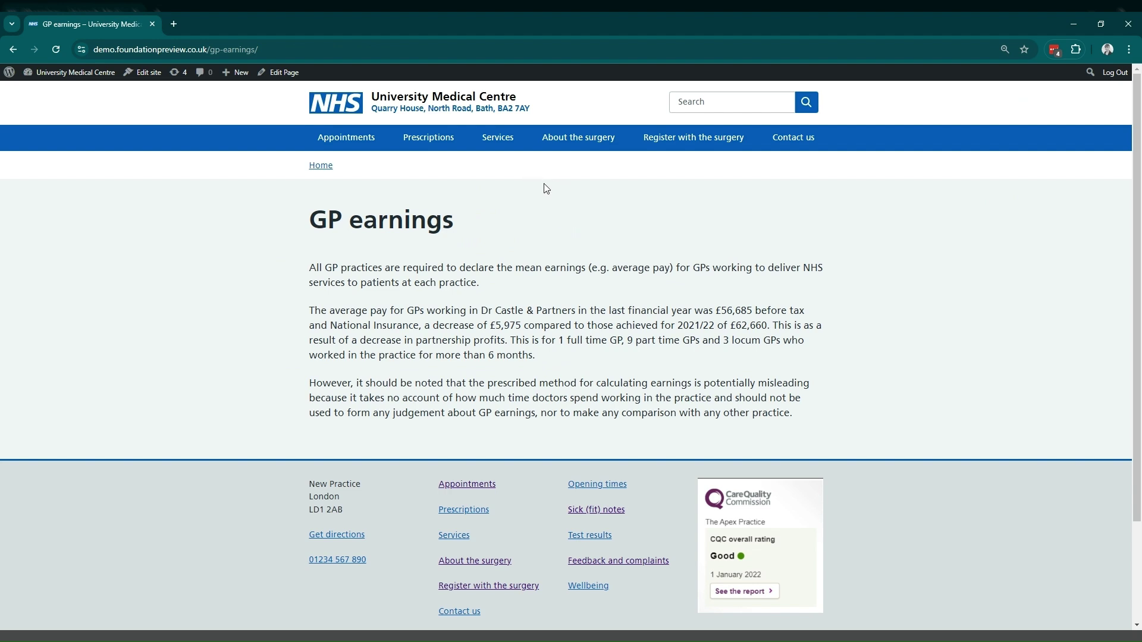
pyautogui.click(575, 143)
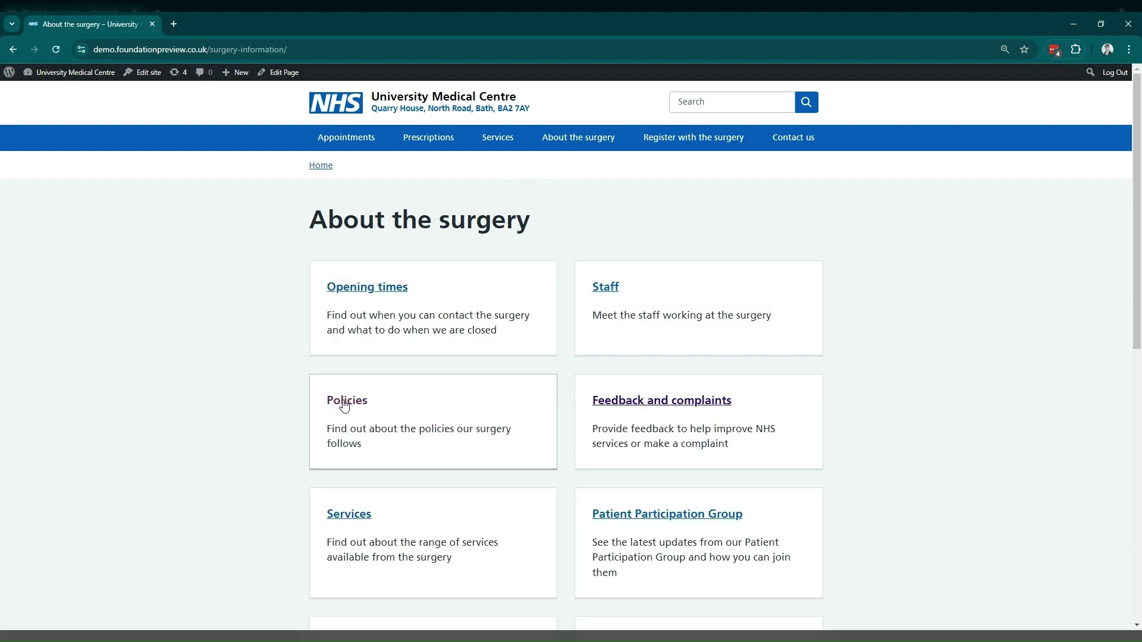
pyautogui.click(351, 403)
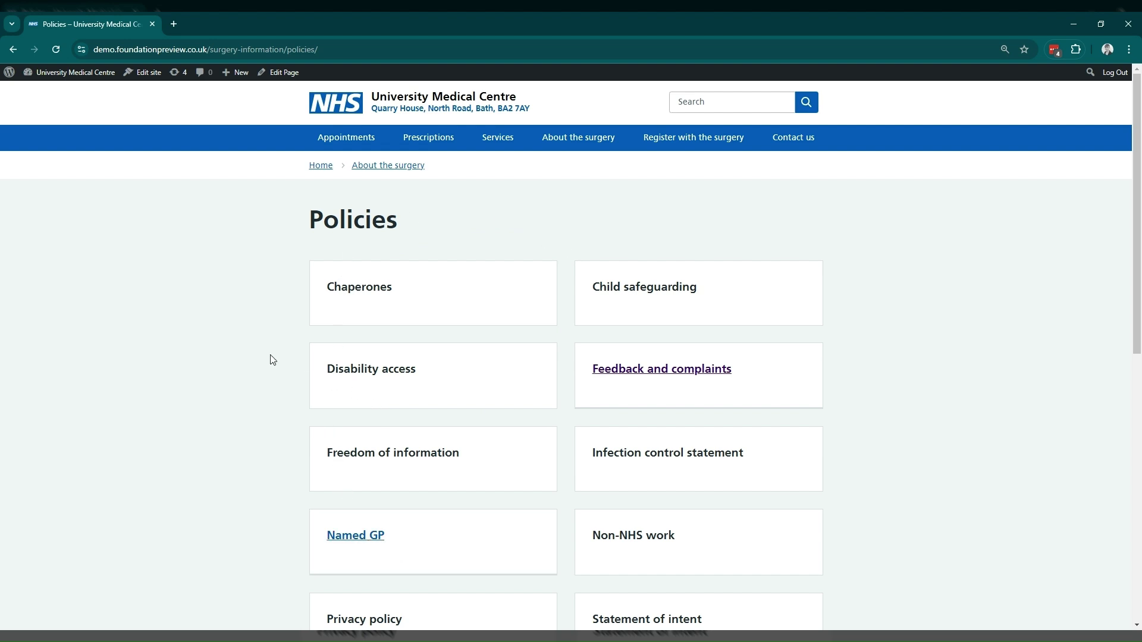
pyautogui.click(281, 76)
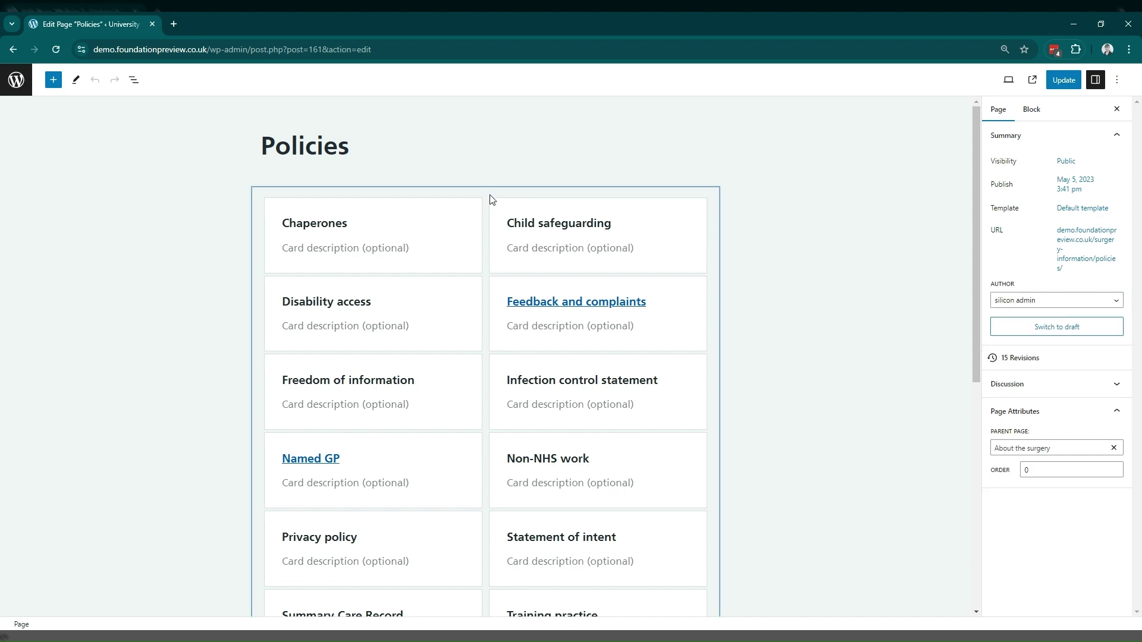
# Step: Add a new card to the Policies card group headed 'GP Earnings'
pyautogui.click(490, 200)
pyautogui.scroll(-6, 490, 199)
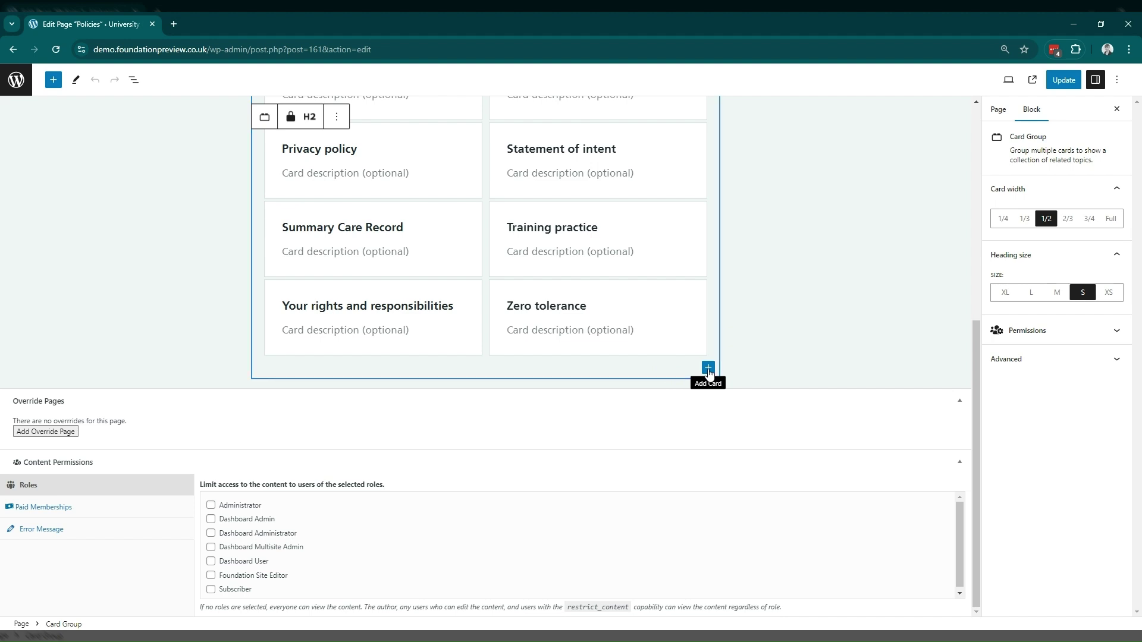
pyautogui.click(709, 369)
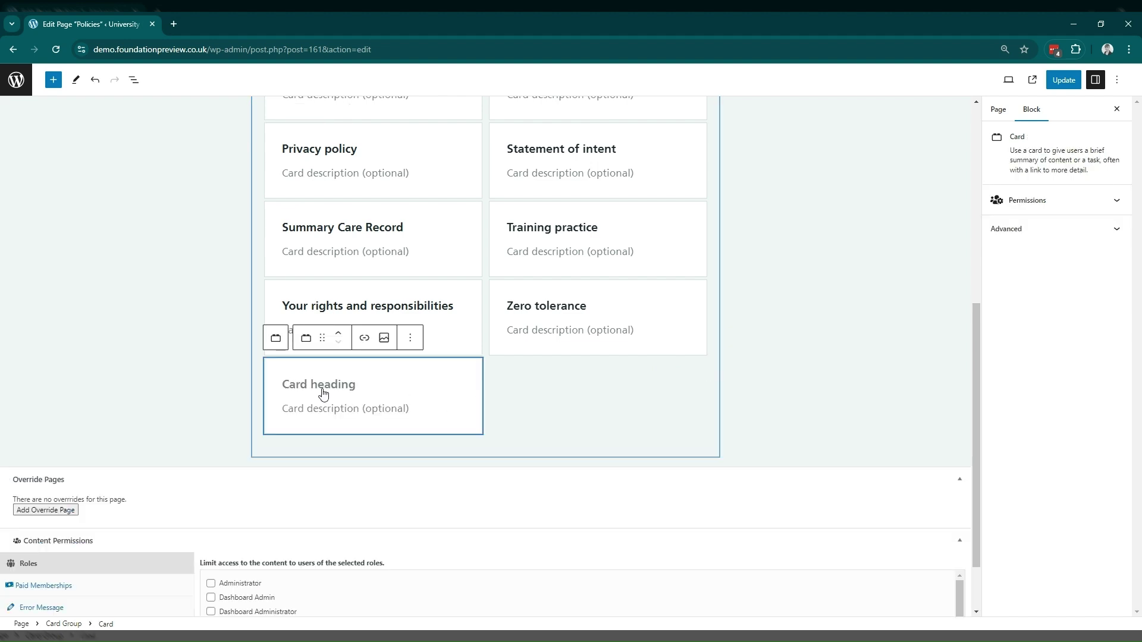
pyautogui.write('GP E')
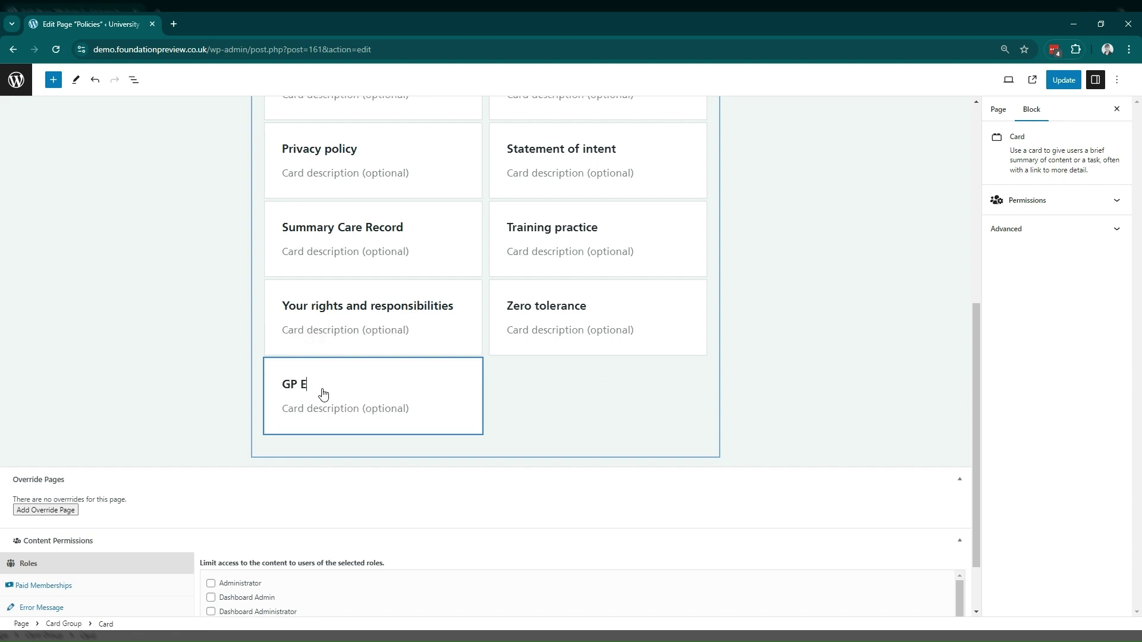
pyautogui.write('arnings')
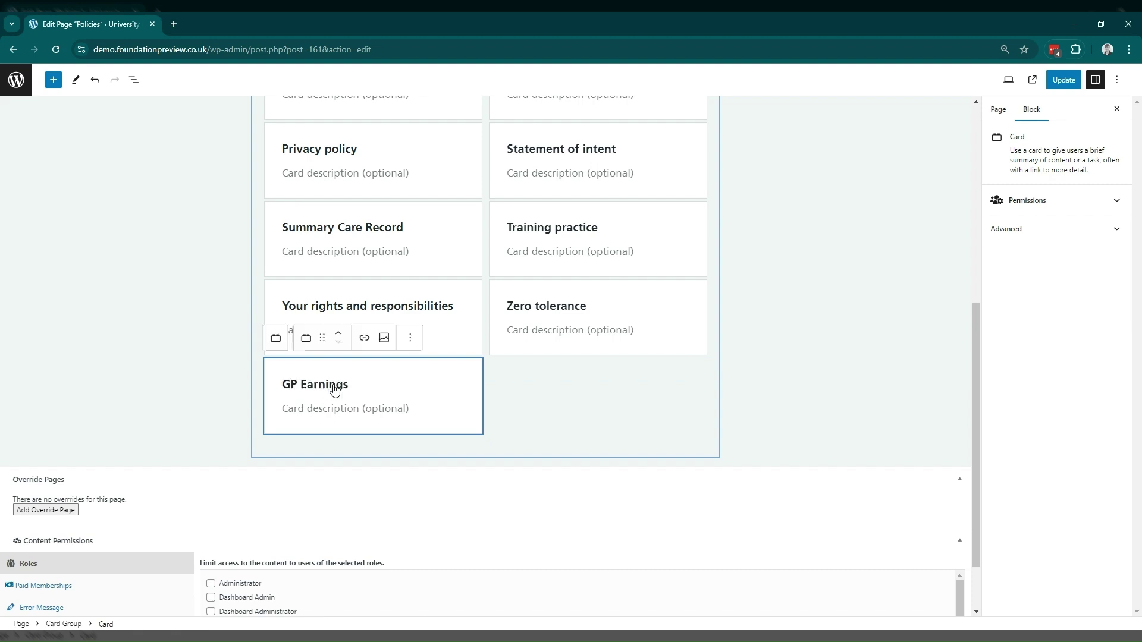
pyautogui.doubleClick(335, 390)
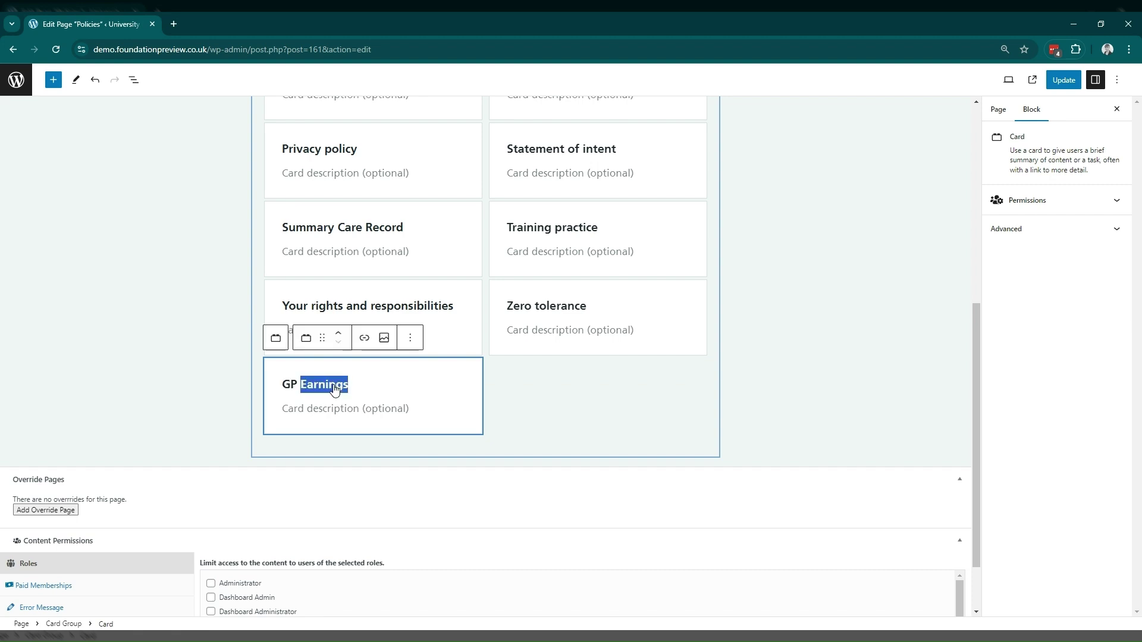
pyautogui.tripleClick(335, 389)
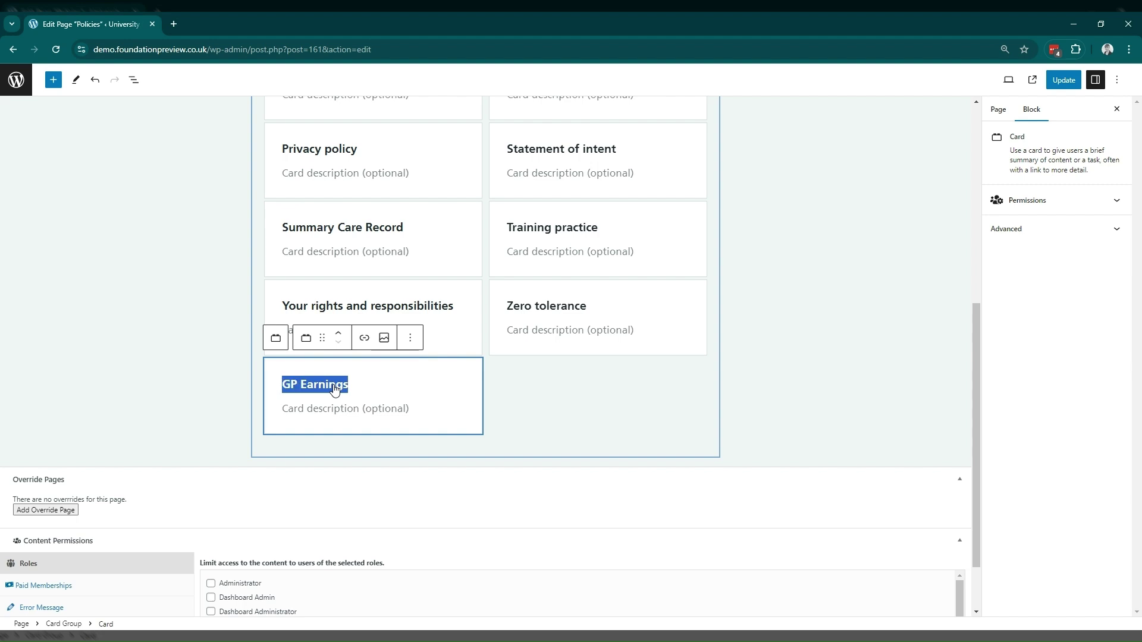
# Step: Link the card to the GP earnings page found by searching 'gp earnings'
pyautogui.click(365, 343)
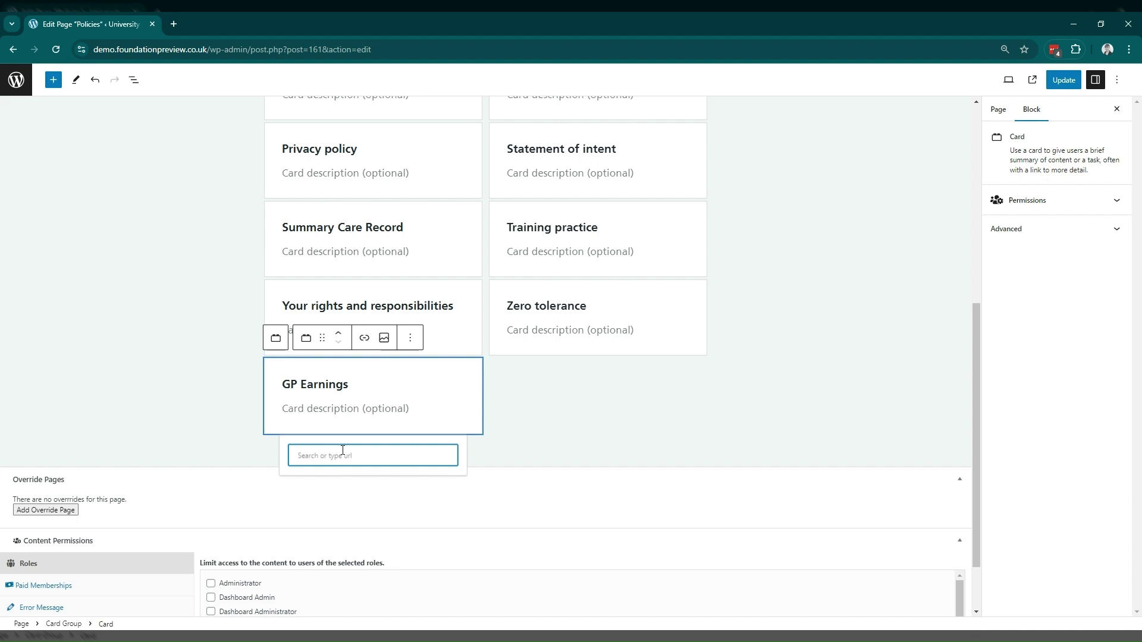
pyautogui.write('gp earnings')
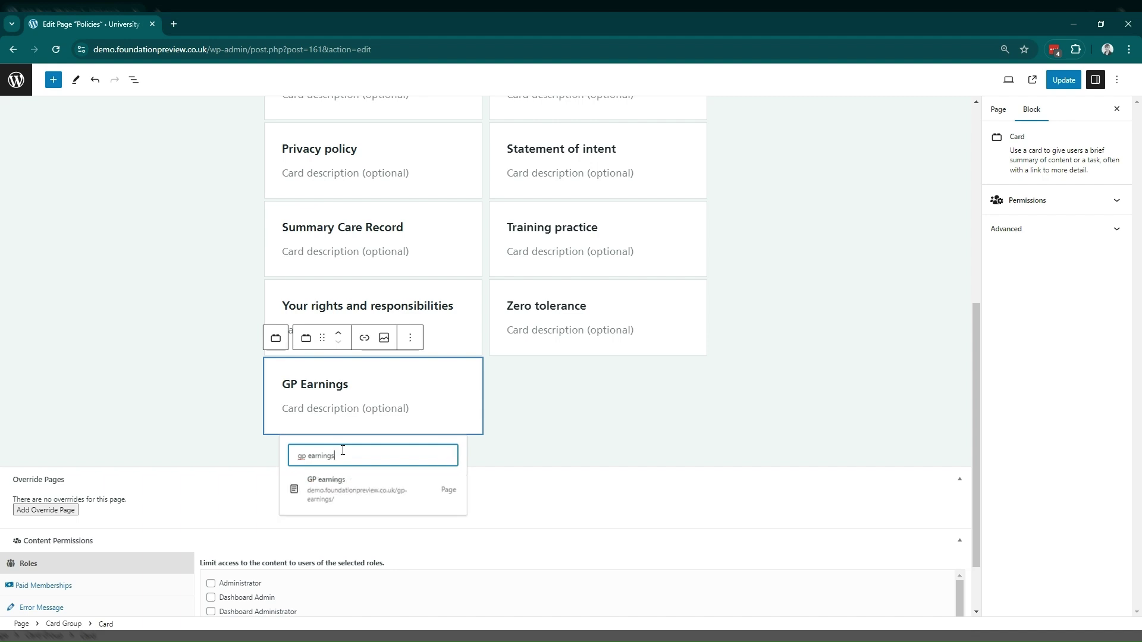
pyautogui.click(334, 498)
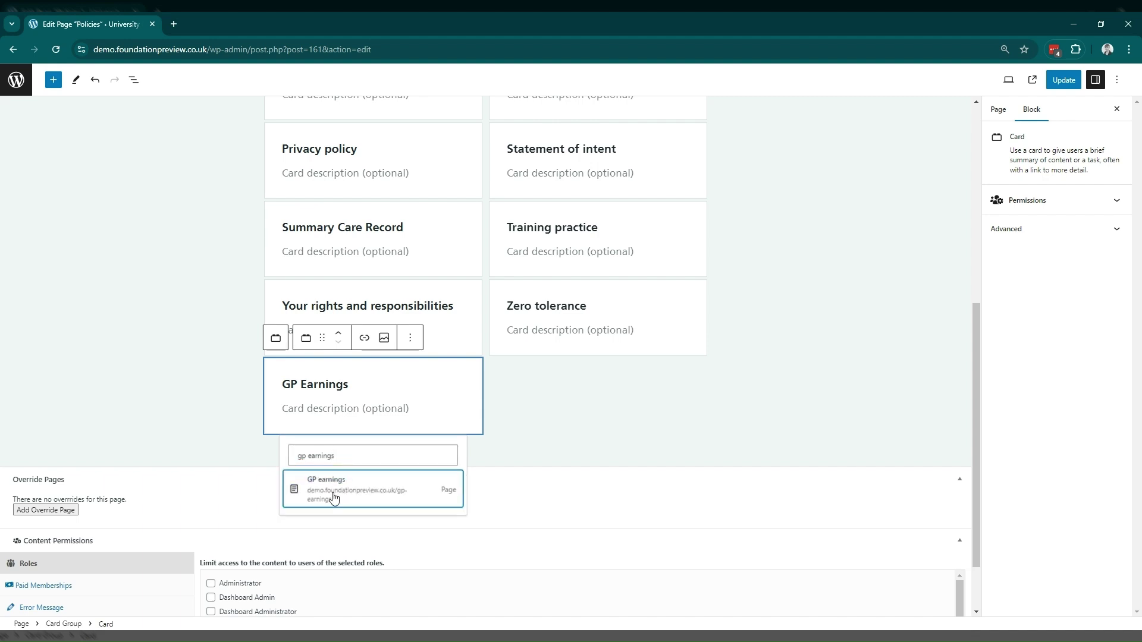
pyautogui.click(401, 383)
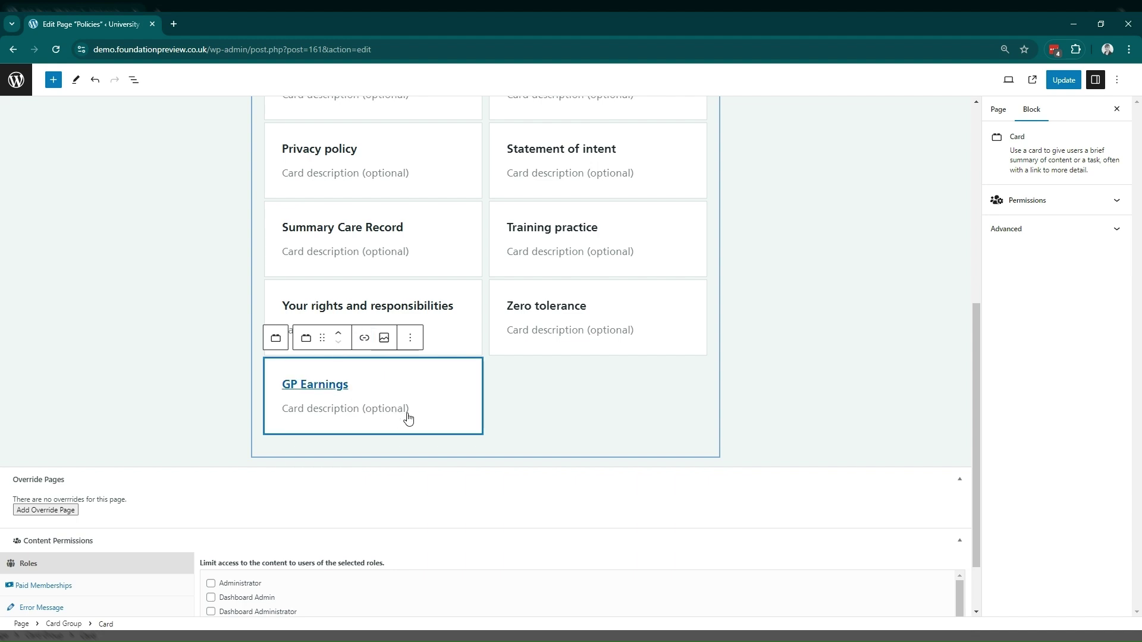
pyautogui.scroll(2, 476, 252)
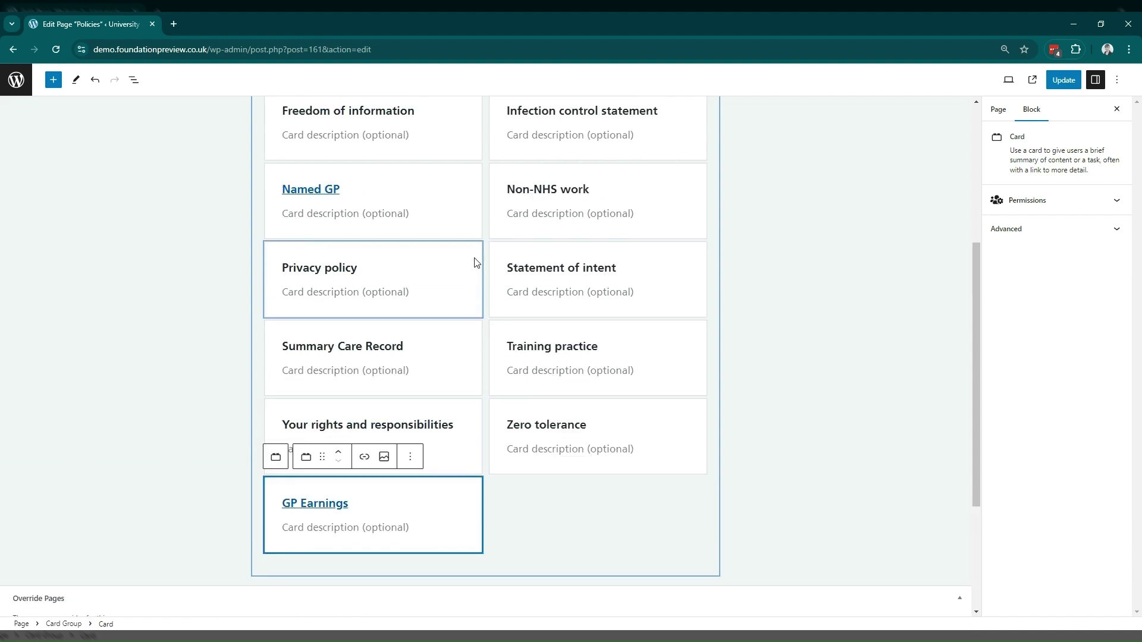
# Step: Move the GP Earnings card up past Statement of intent to follow Freedom of information
pyautogui.click(338, 452)
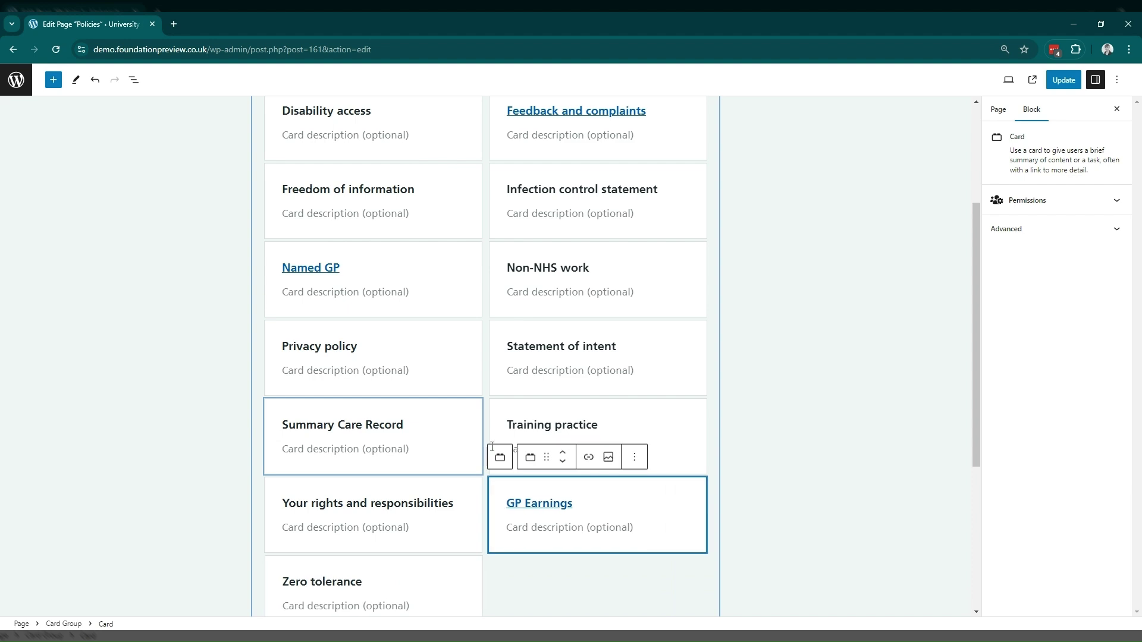
pyautogui.click(563, 452)
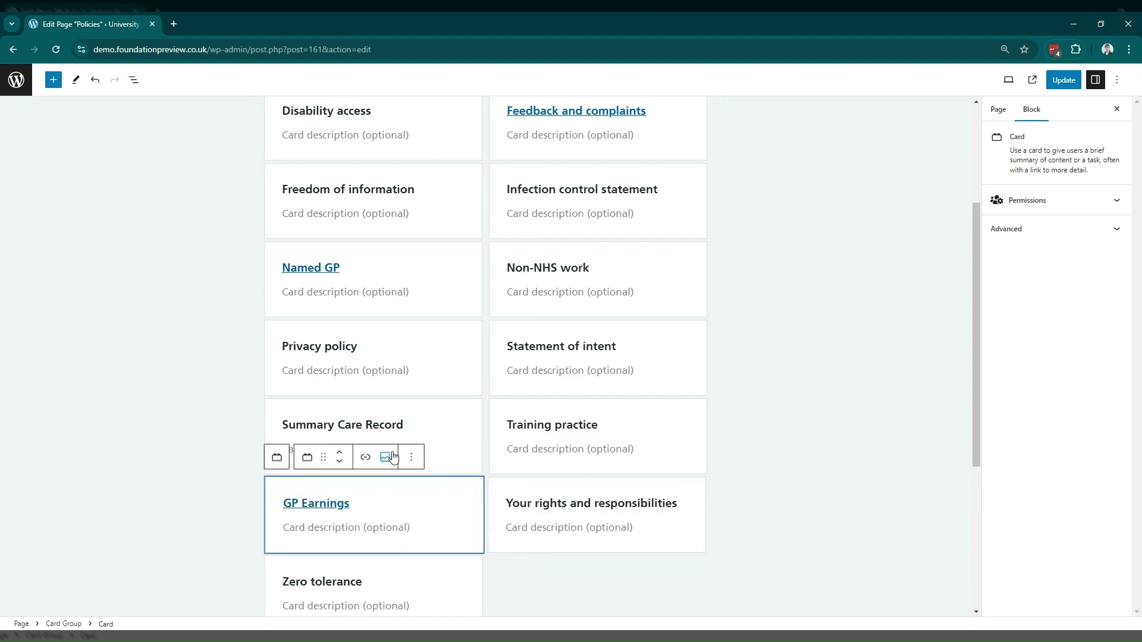
pyautogui.click(339, 454)
pyautogui.click(566, 454)
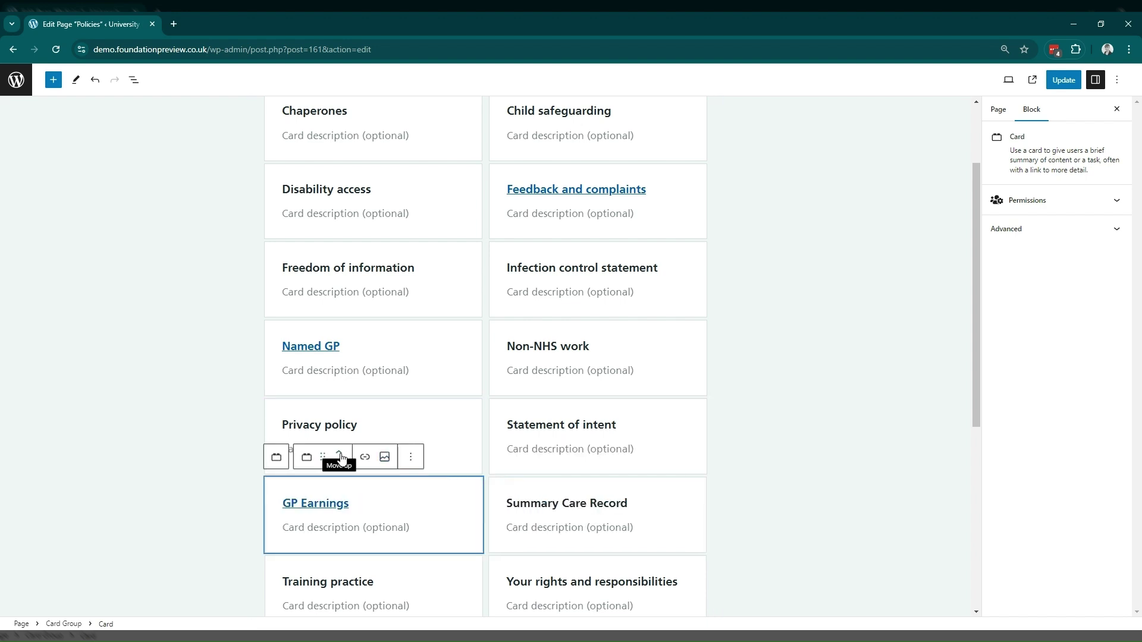
pyautogui.click(340, 456)
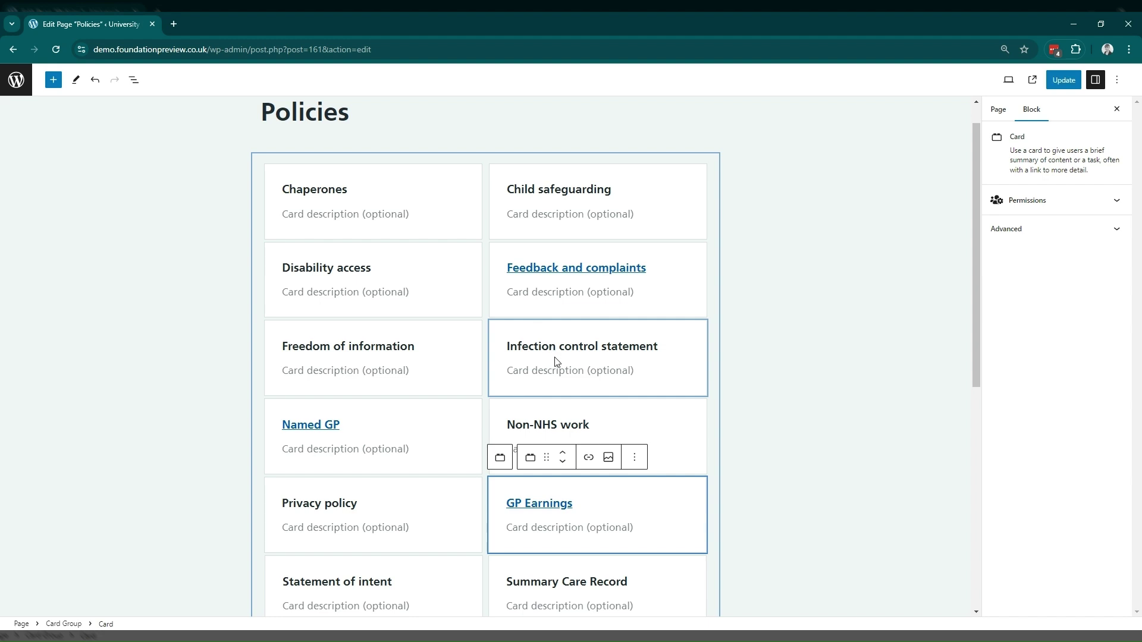
# Step: Duplicate the Freedom of information card, clear the copy's heading, and update the Policies page
pyautogui.click(316, 368)
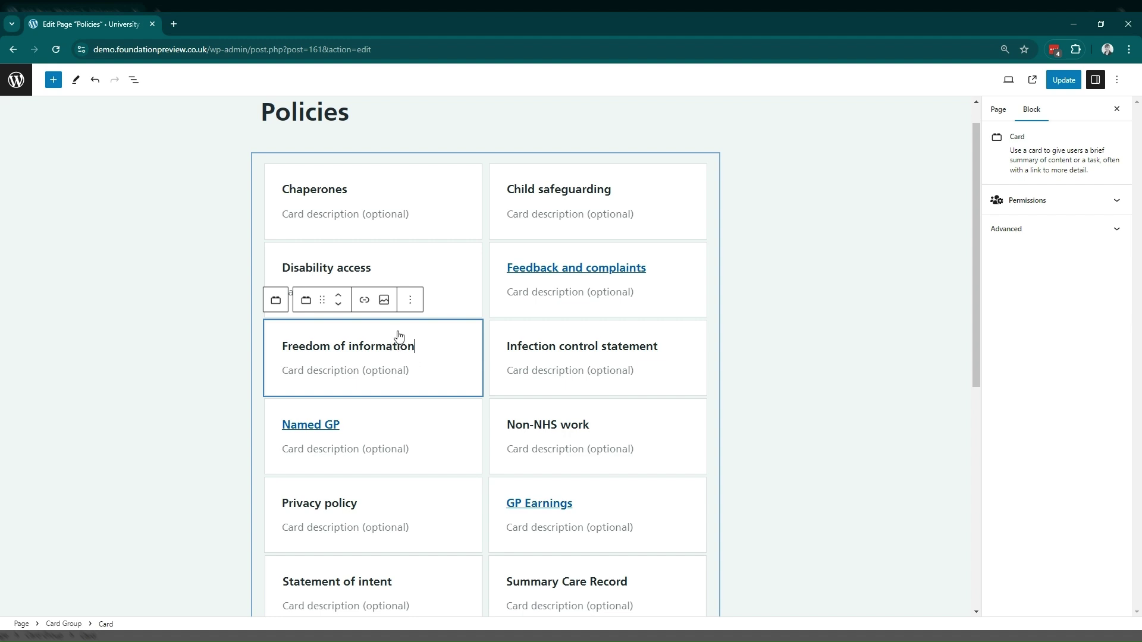
pyautogui.click(410, 301)
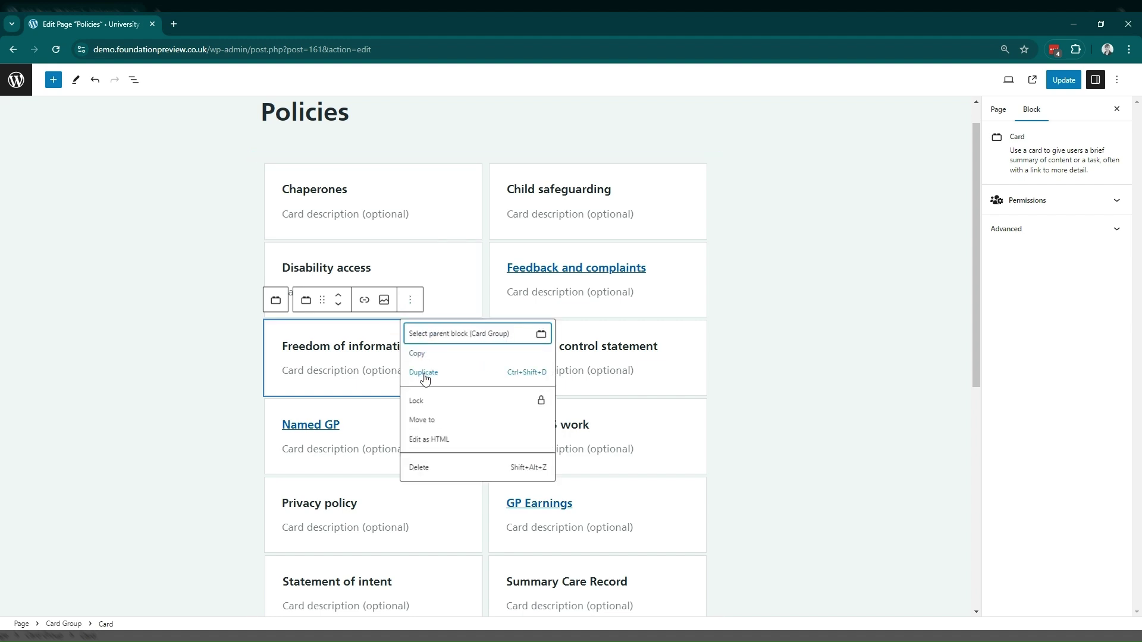
pyautogui.click(425, 378)
pyautogui.click(425, 373)
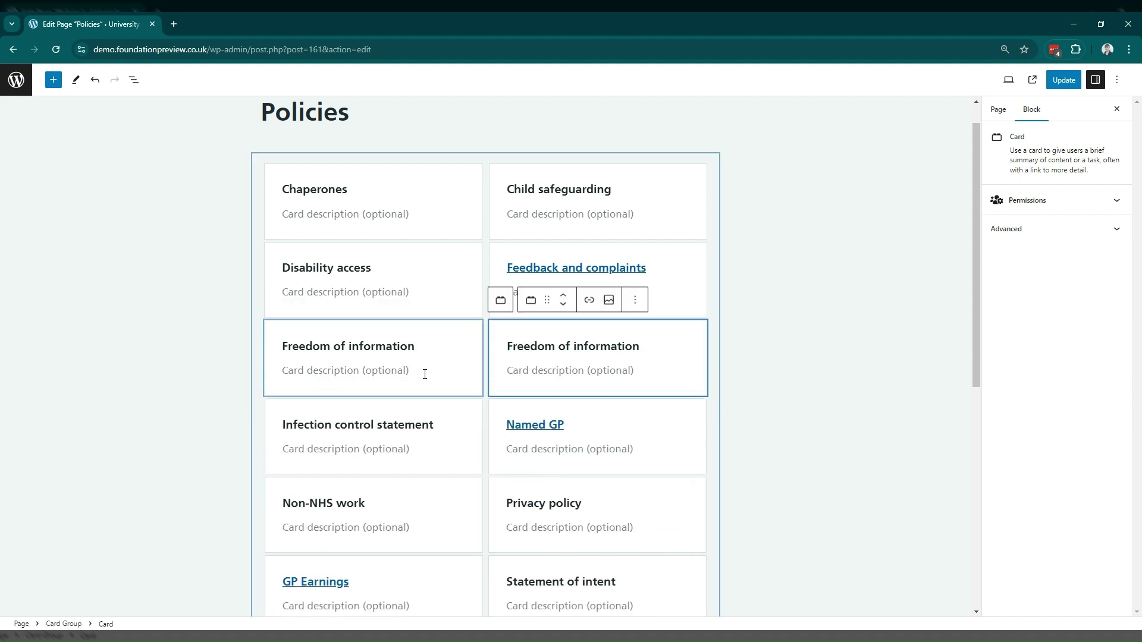
pyautogui.tripleClick(614, 357)
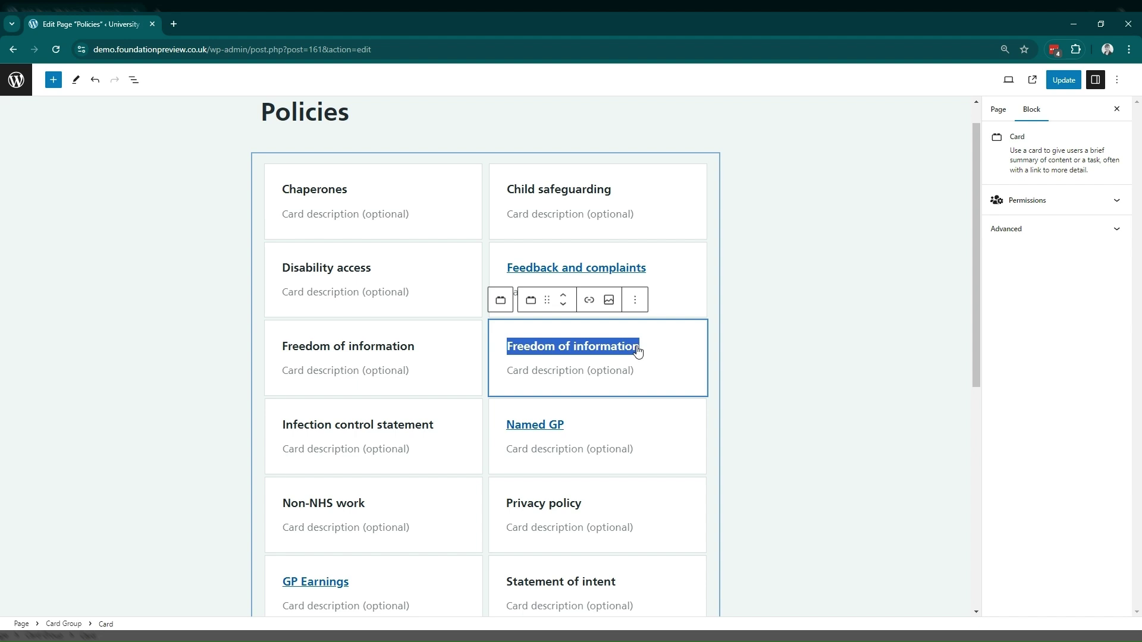
pyautogui.press('BackSpace')
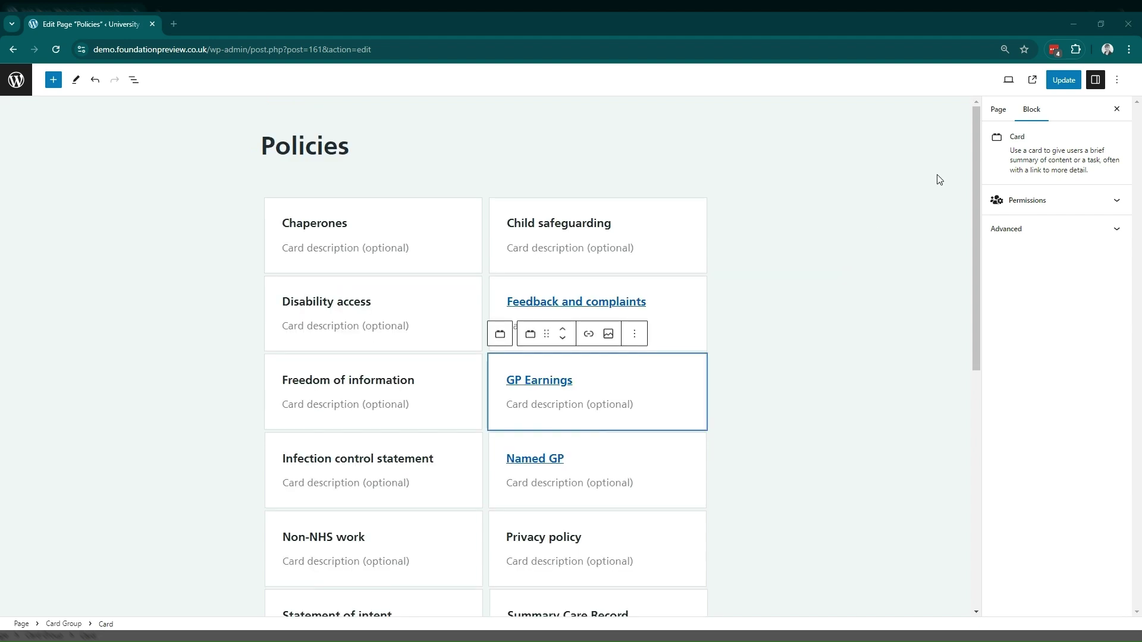
pyautogui.click(1067, 82)
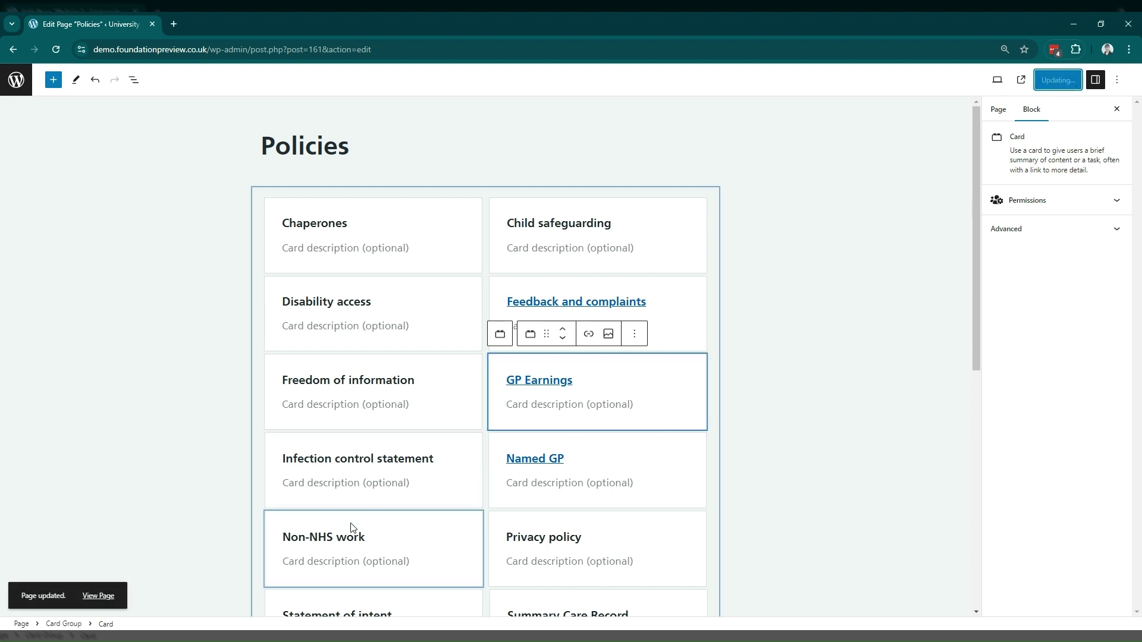
# Step: View the updated Policies page live and follow the GP Earnings card's link
pyautogui.click(99, 597)
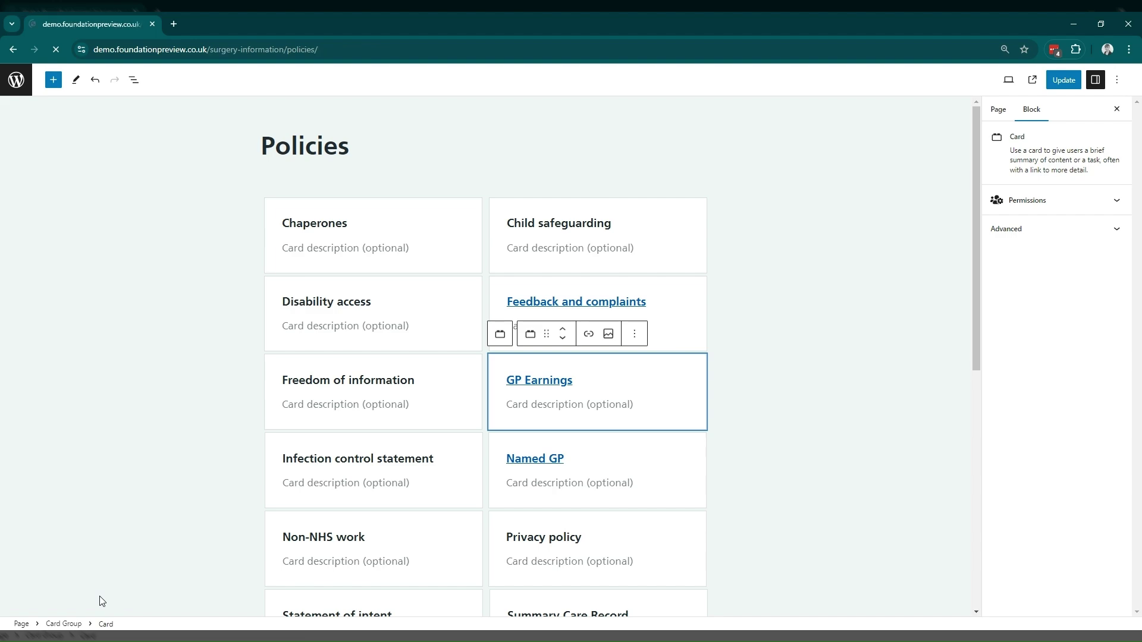
pyautogui.scroll(-2, 89, 447)
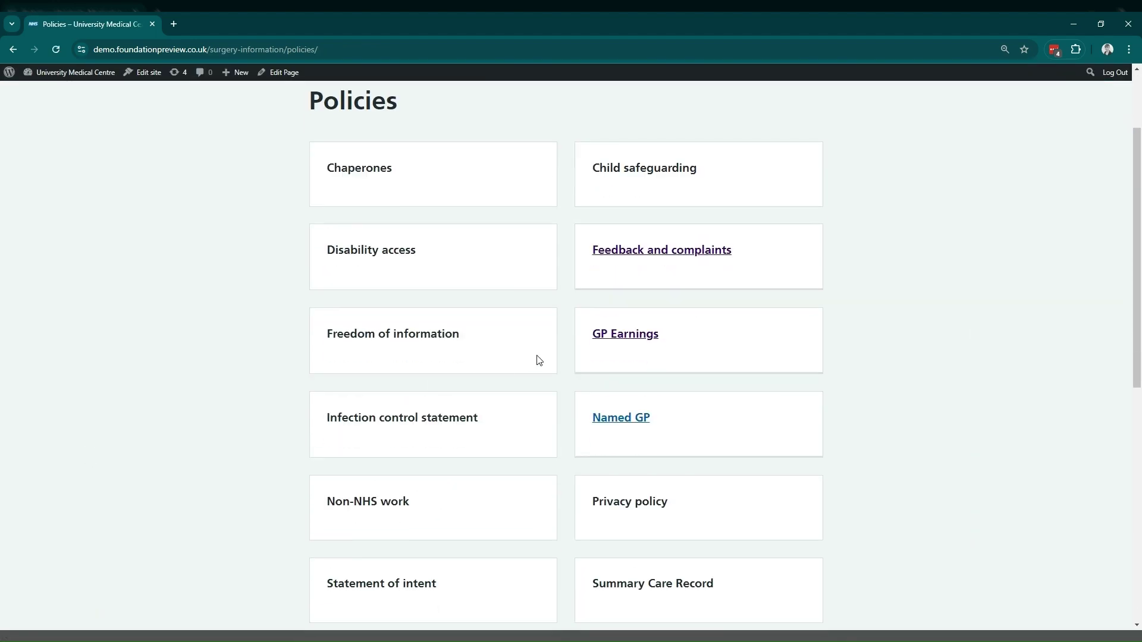
pyautogui.click(604, 336)
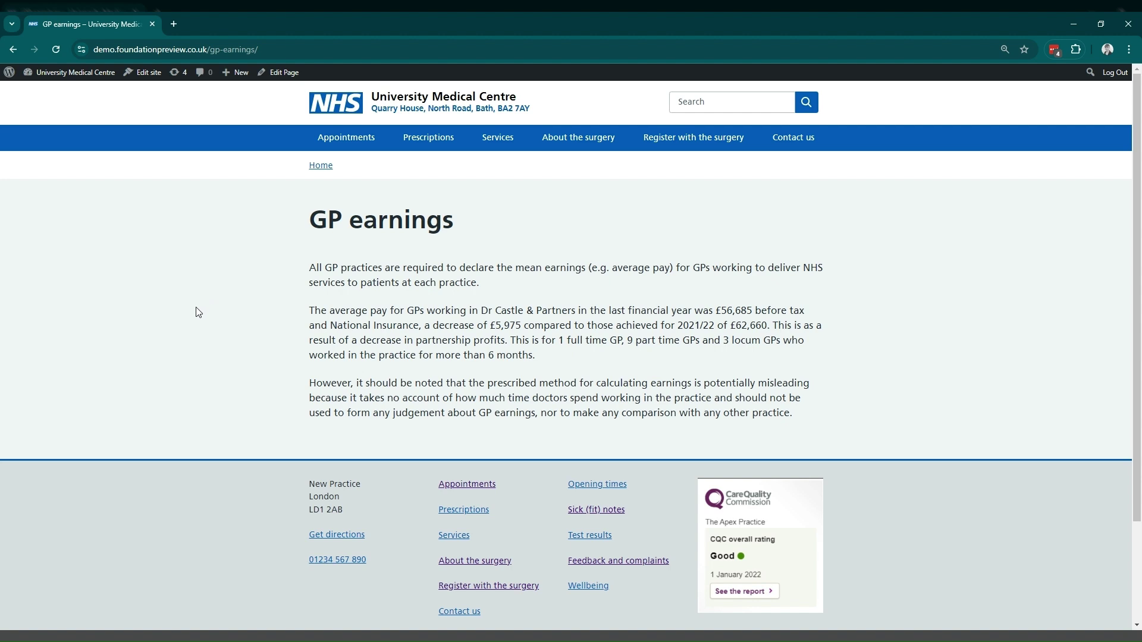
# Step: Return to the home page, open Appointments, and load it in the block editor
pyautogui.click(337, 106)
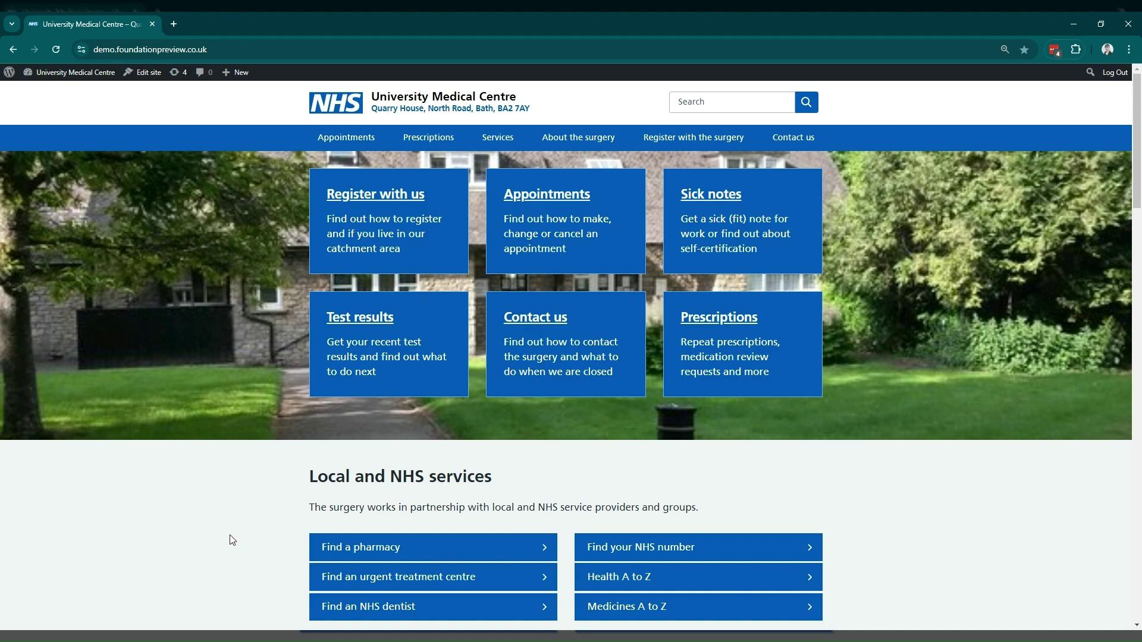
pyautogui.scroll(-20, 232, 540)
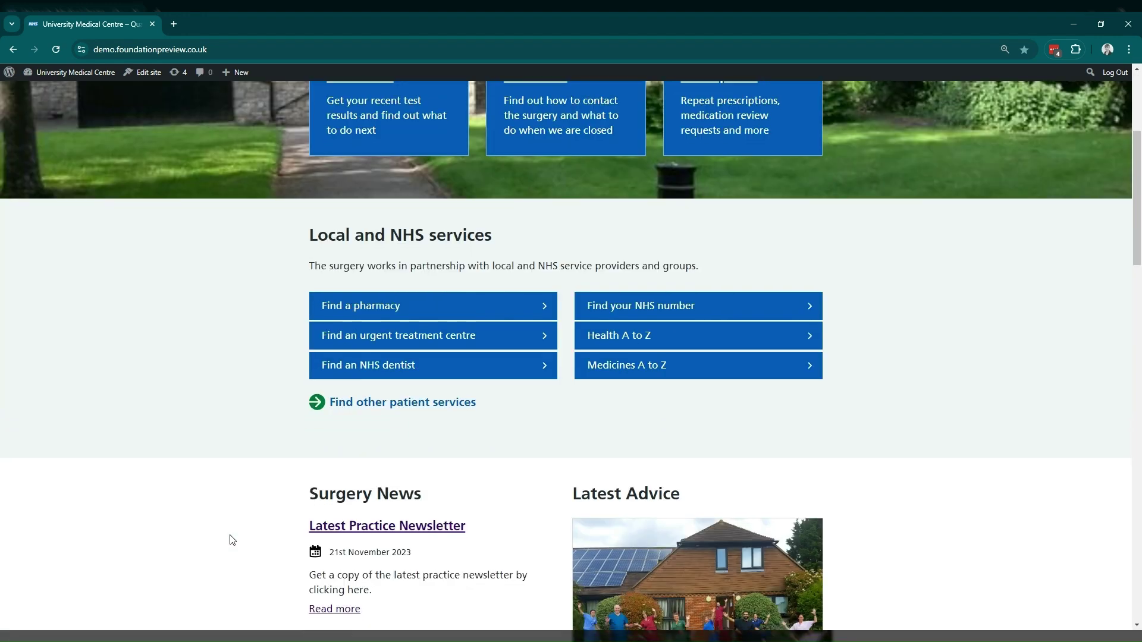
pyautogui.scroll(-7, 232, 540)
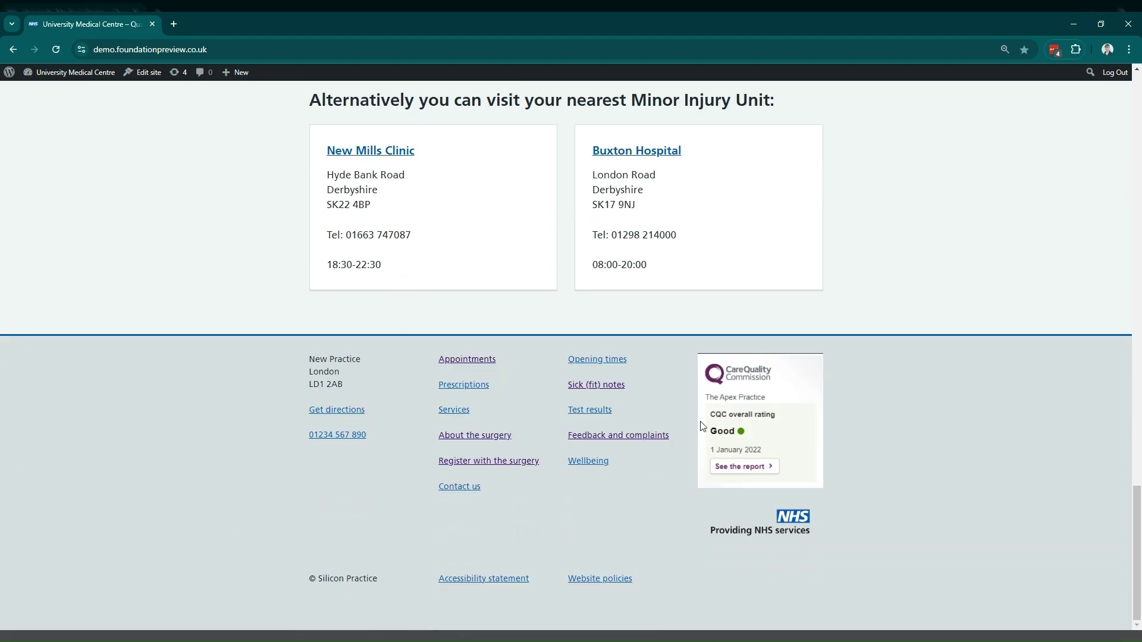
pyautogui.scroll(20, 650, 475)
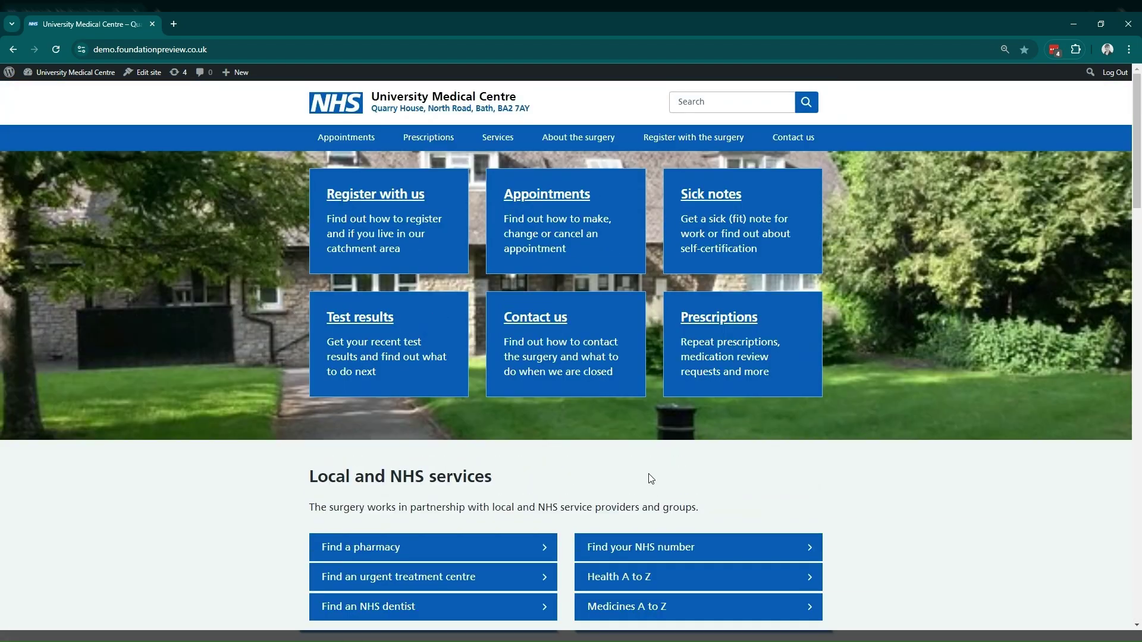
pyautogui.click(357, 142)
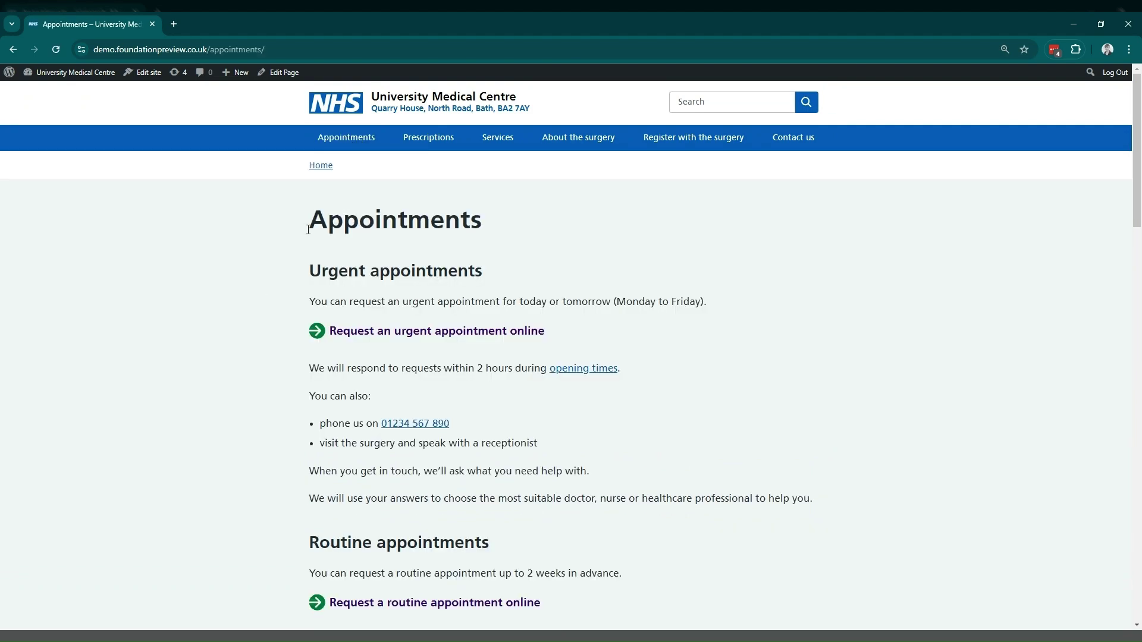
pyautogui.scroll(-15, 224, 395)
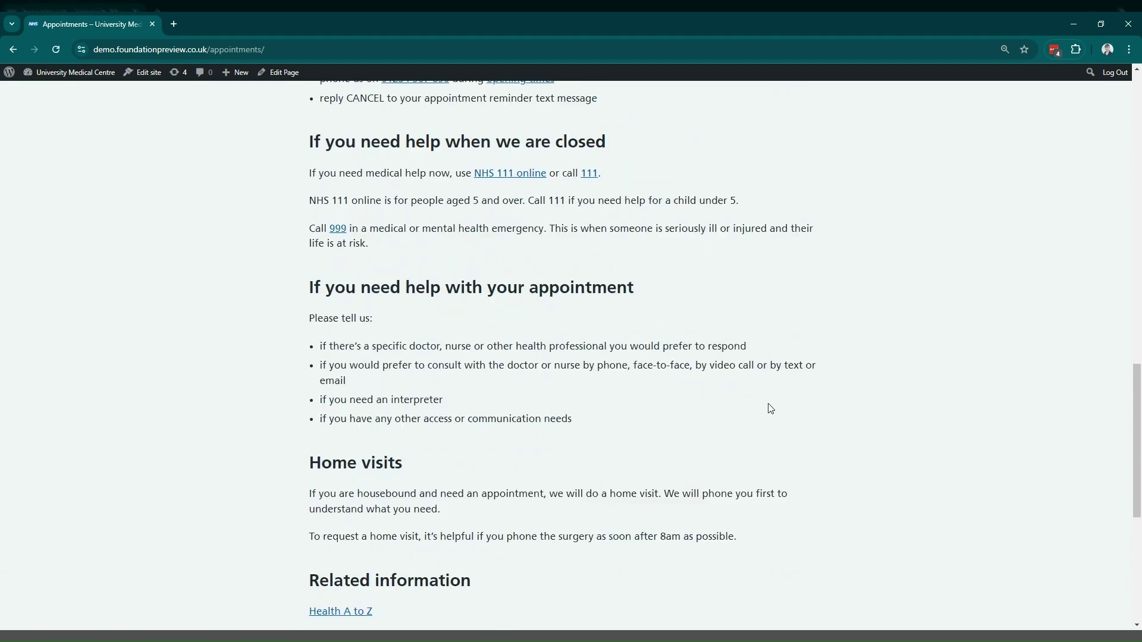
pyautogui.scroll(-6, 771, 408)
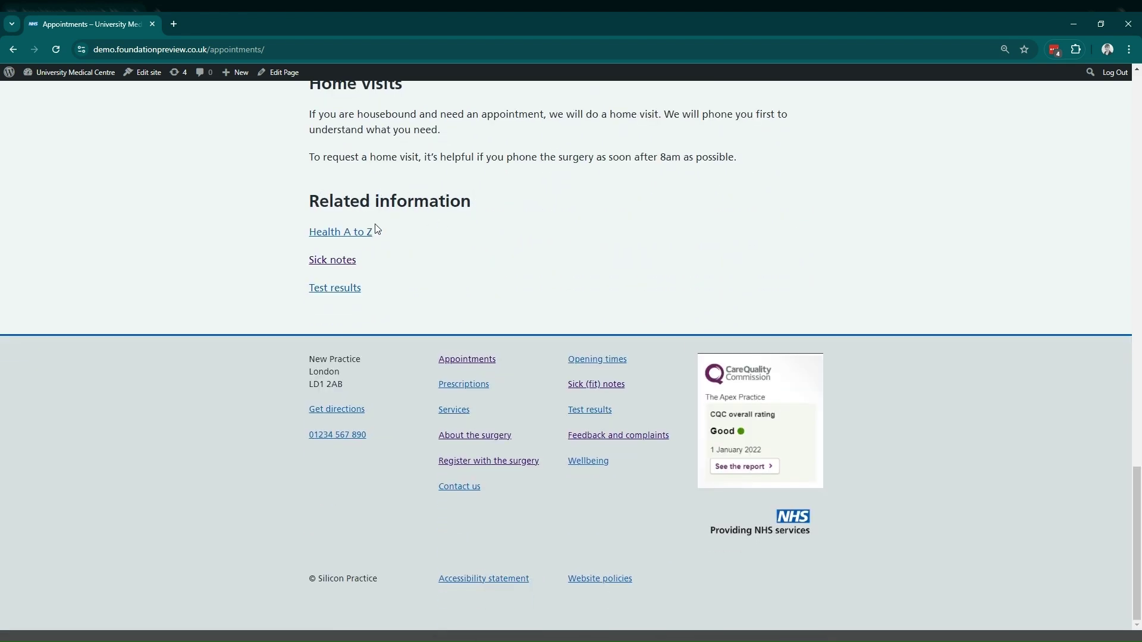
pyautogui.click(280, 73)
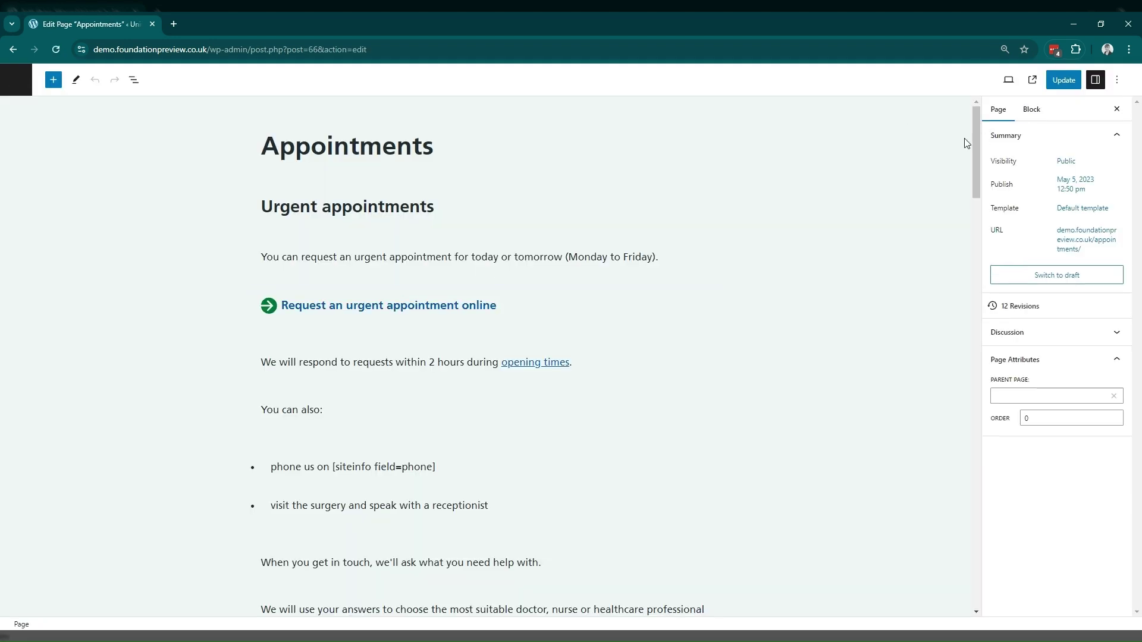
# Step: Add a new empty paragraph below 'Test results' in the Related information section
pyautogui.scroll(-1, 976, 141)
pyautogui.scroll(-20, 956, 382)
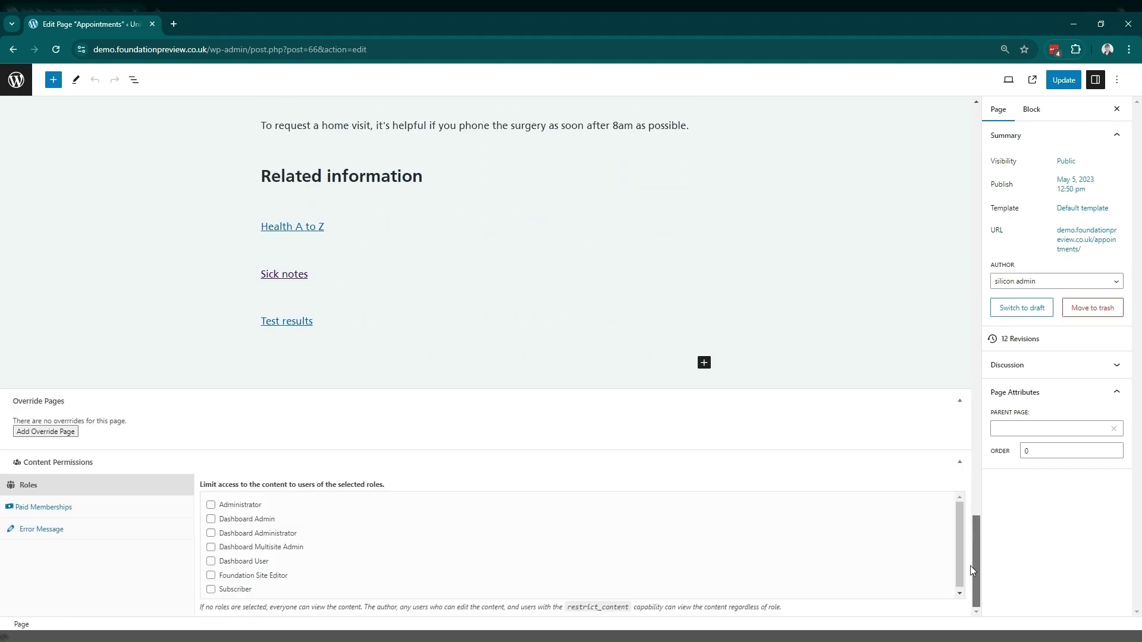
pyautogui.click(453, 319)
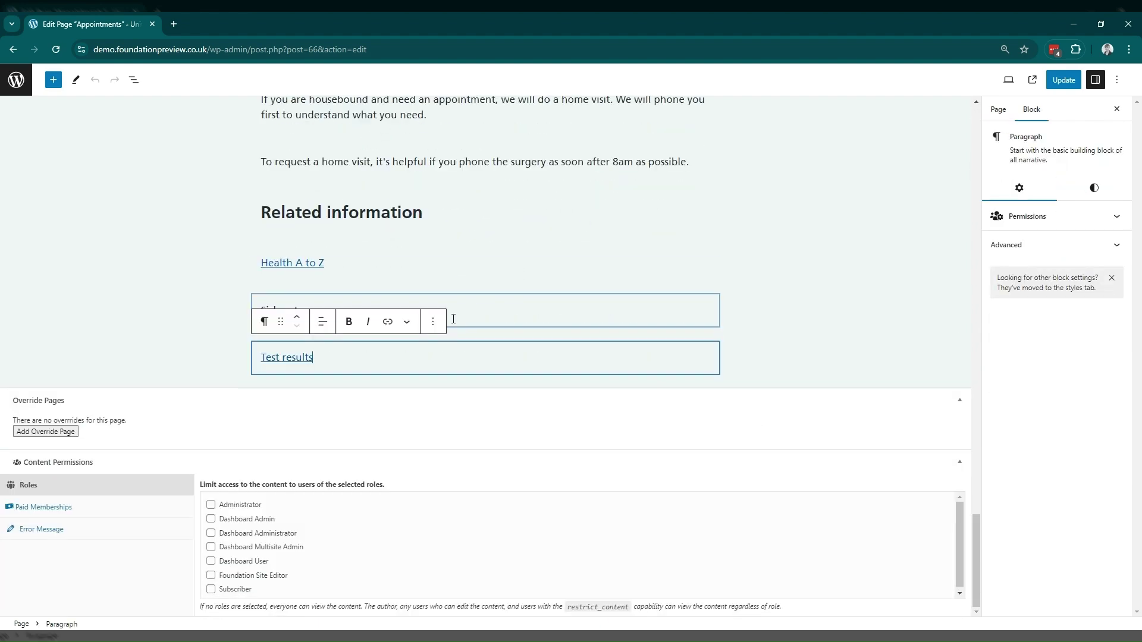
pyautogui.press('Return')
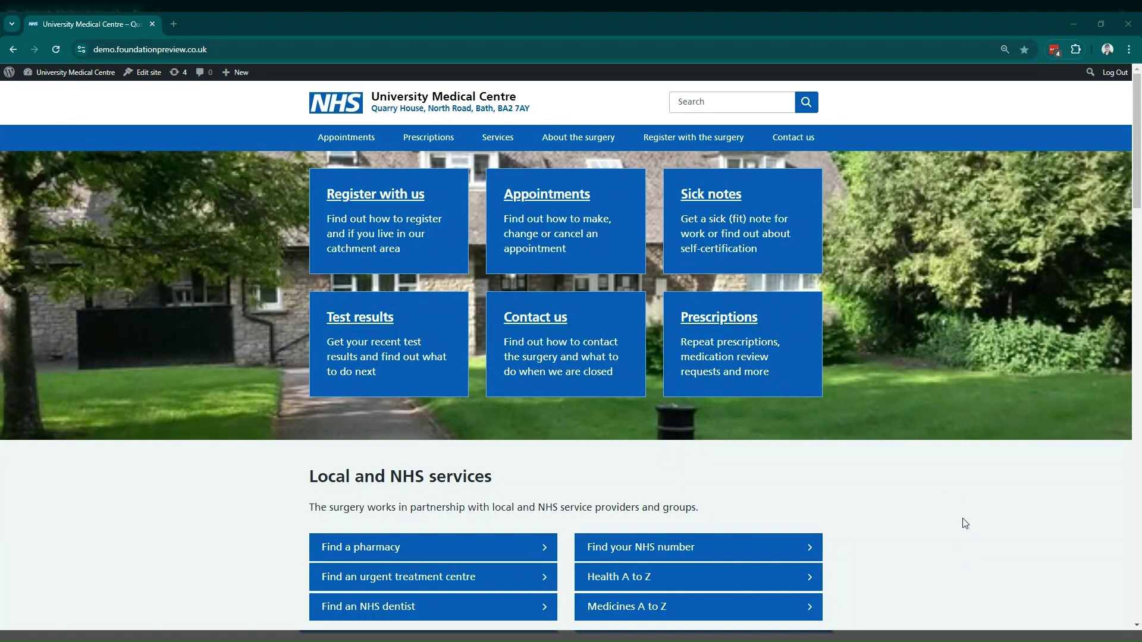
# Step: Open the Appointments page on the live site and scroll through it
pyautogui.click(344, 138)
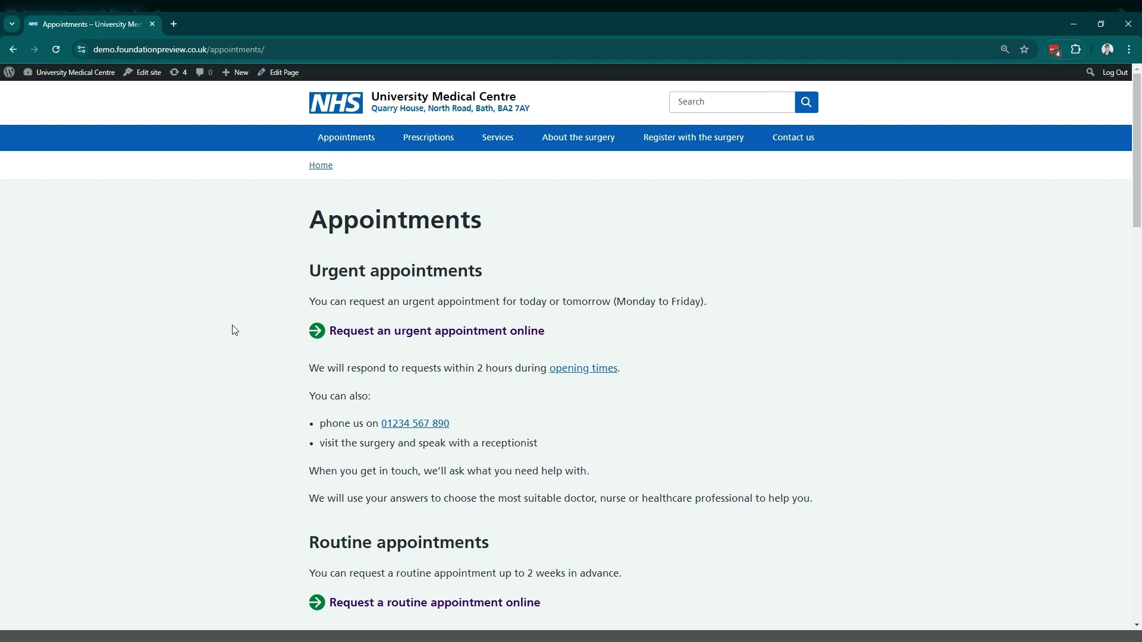
pyautogui.scroll(-2, 235, 331)
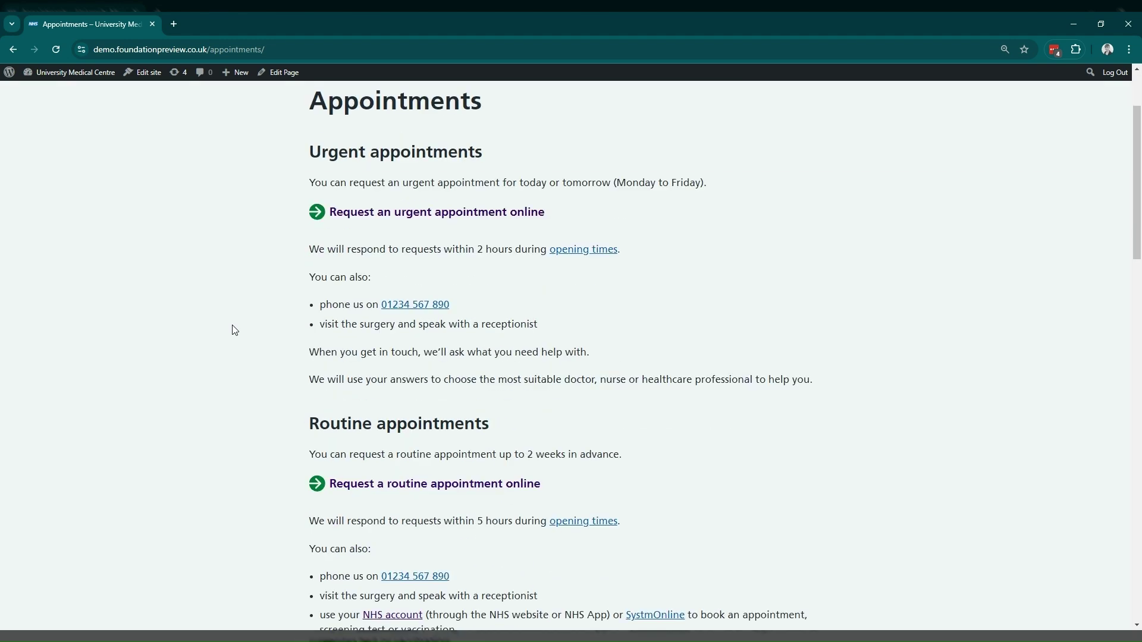
pyautogui.scroll(-7, 235, 331)
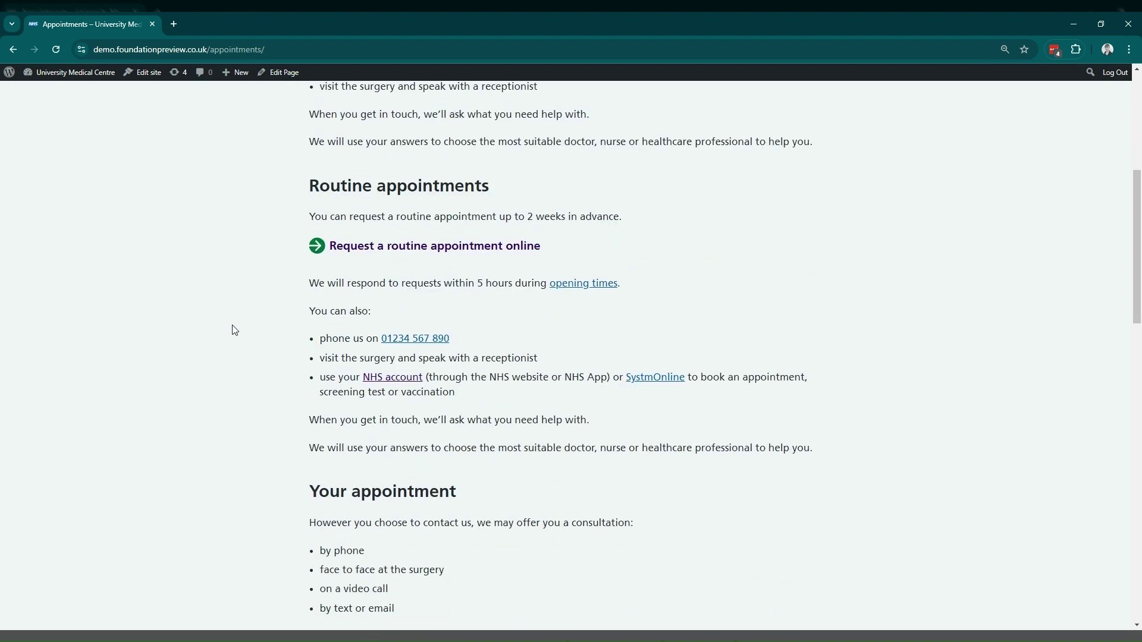
pyautogui.scroll(8, 234, 331)
pyautogui.scroll(1, 235, 330)
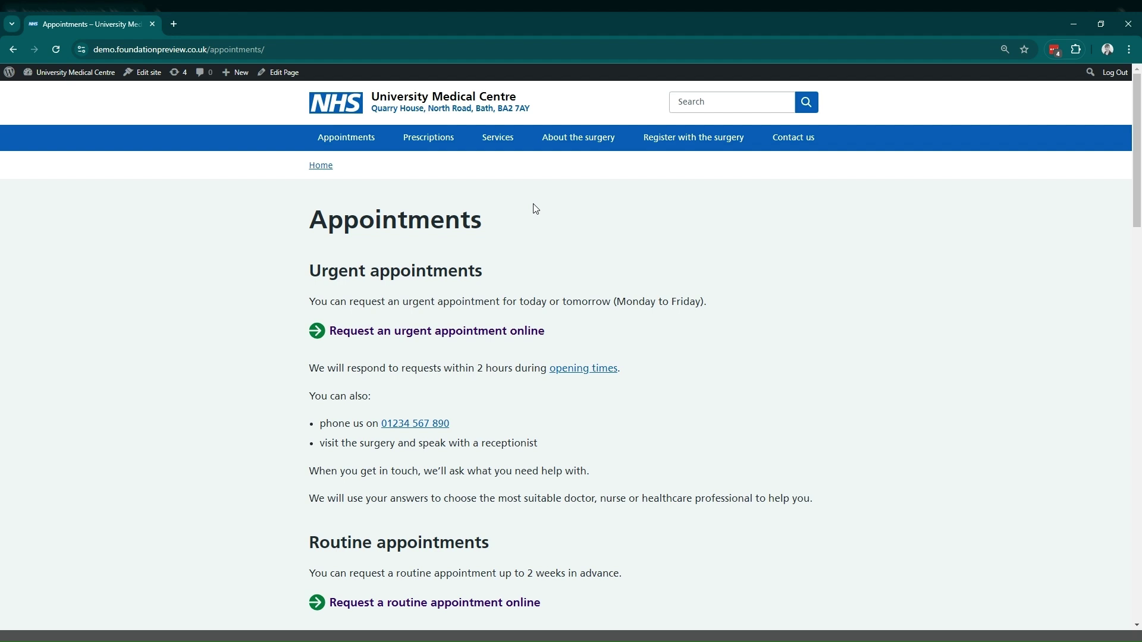
# Step: Go via About the surgery and Policies to the GP Earnings page and open it in the editor
pyautogui.click(585, 138)
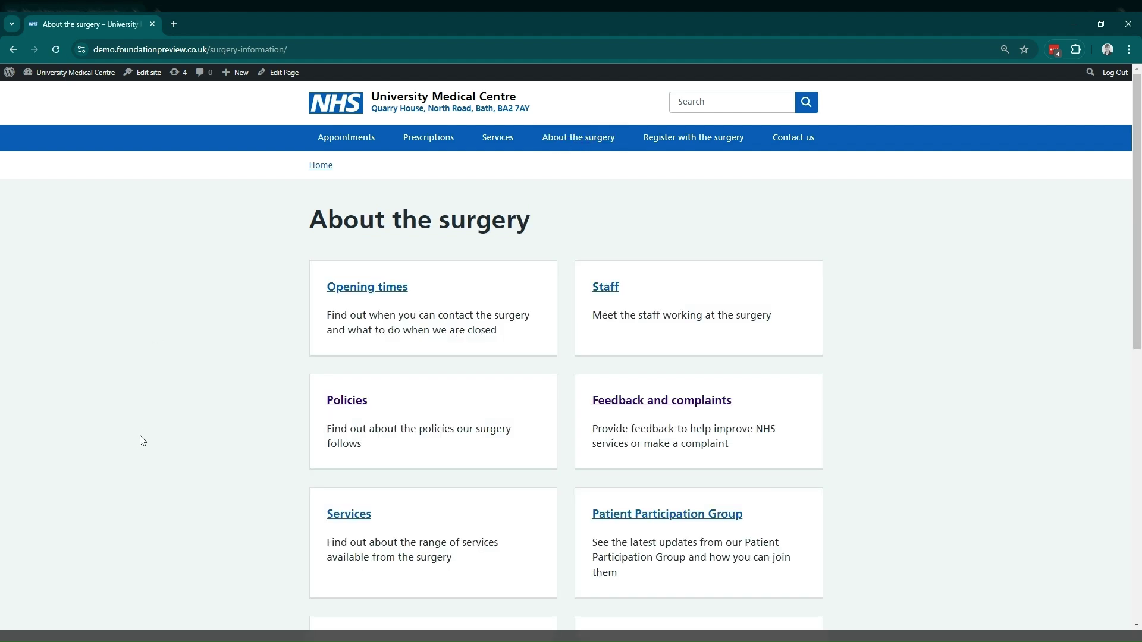
pyautogui.click(338, 404)
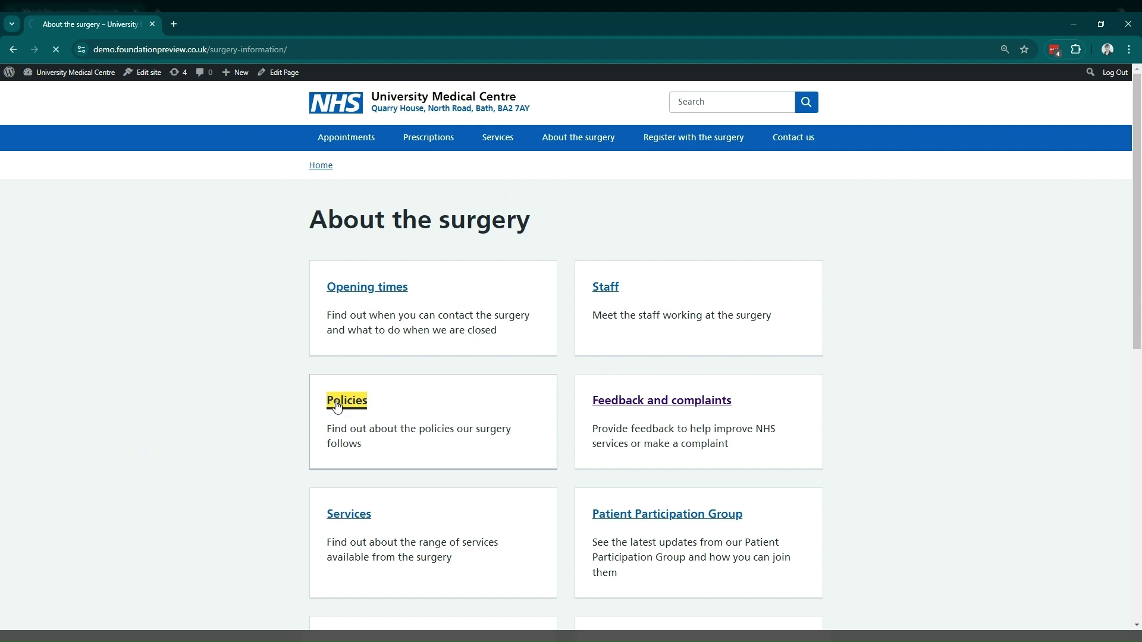
pyautogui.click(635, 462)
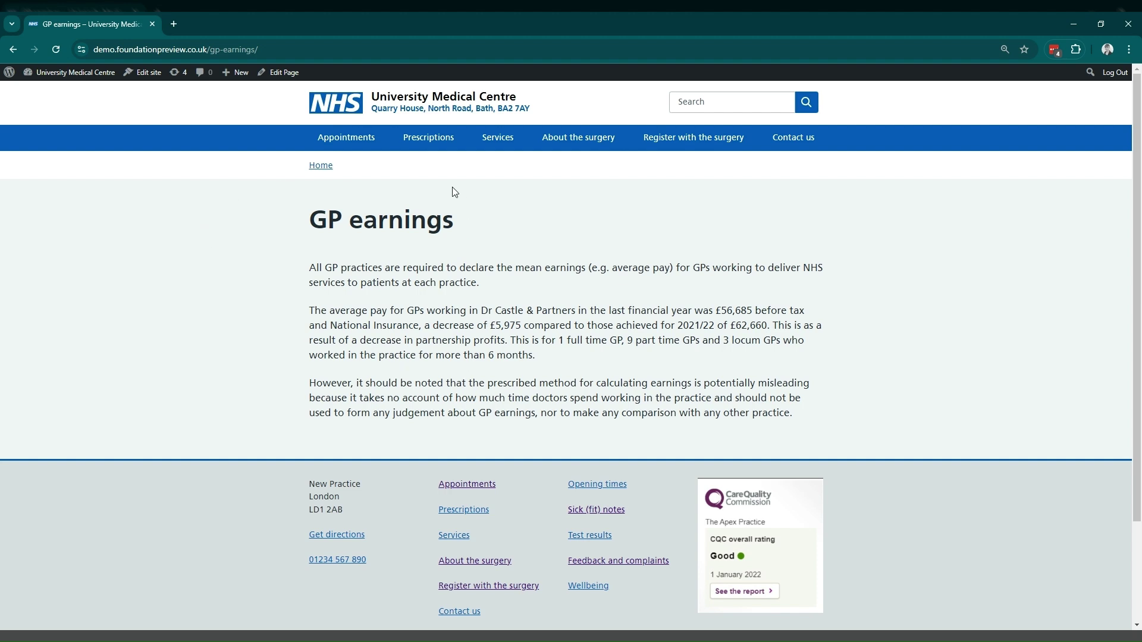
pyautogui.click(283, 77)
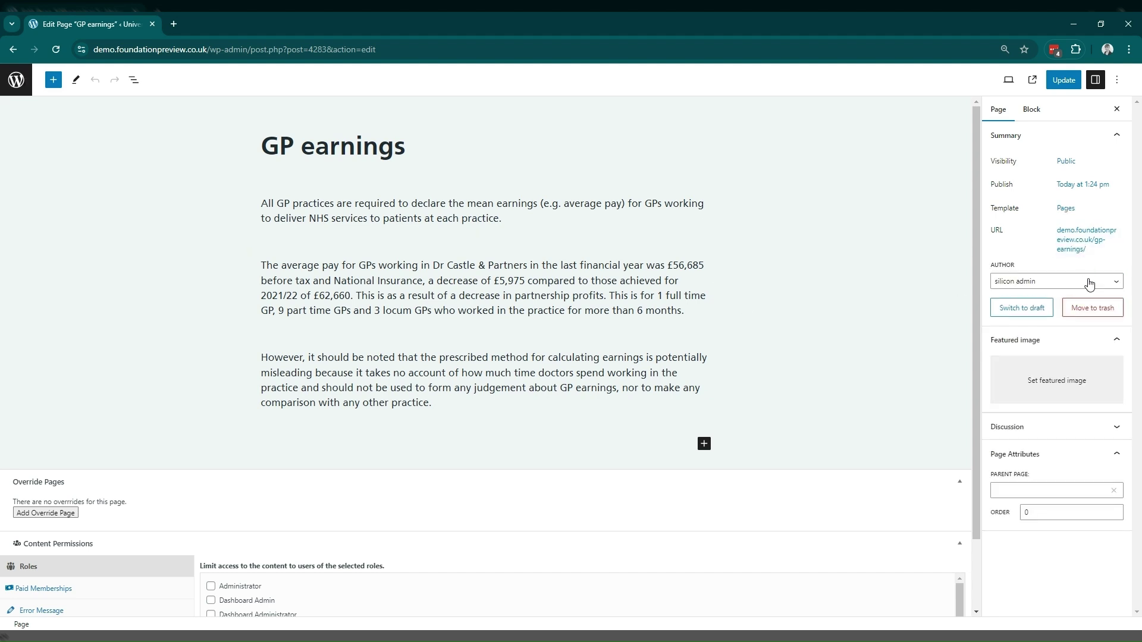
# Step: Move the GP earnings page to trash, then open Policies (under About the surgery) in the editor
pyautogui.click(1086, 308)
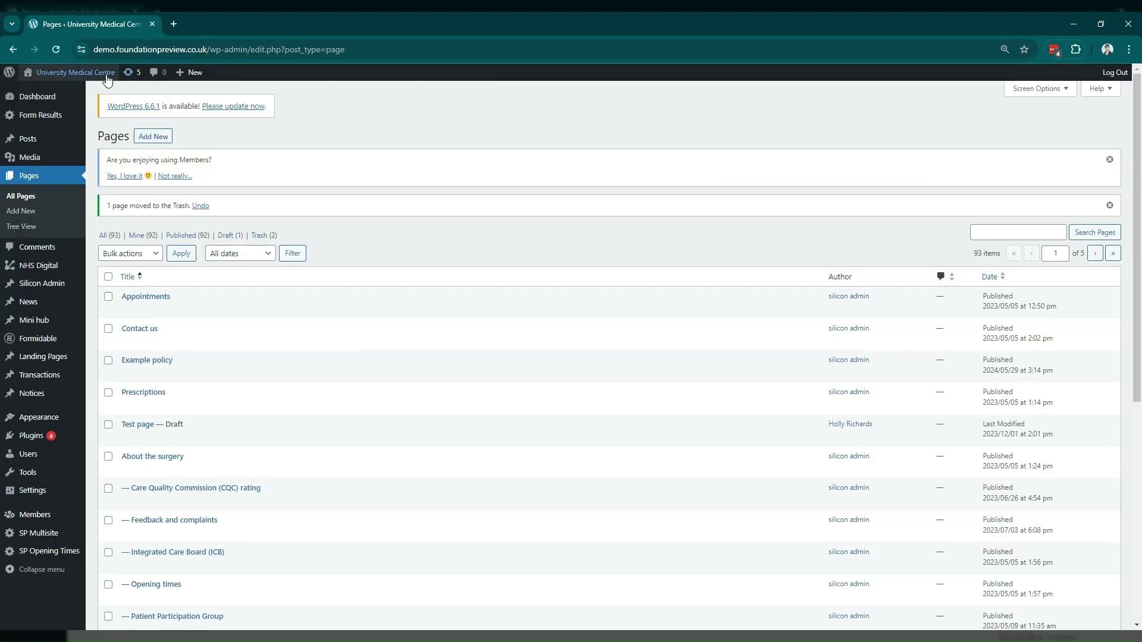
pyautogui.click(66, 78)
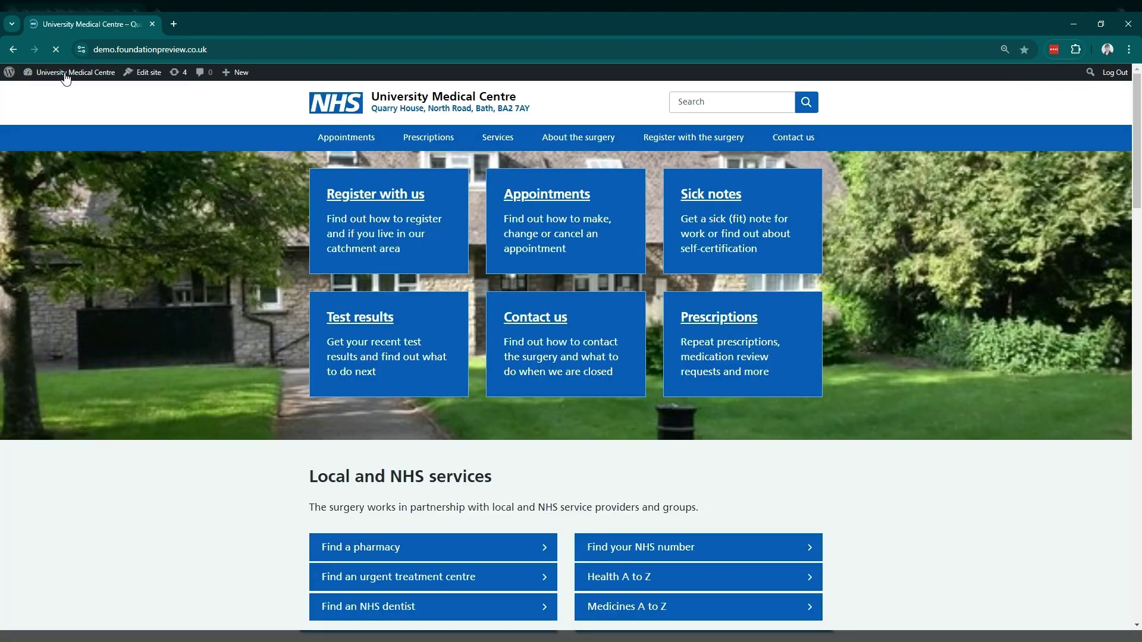
pyautogui.click(555, 139)
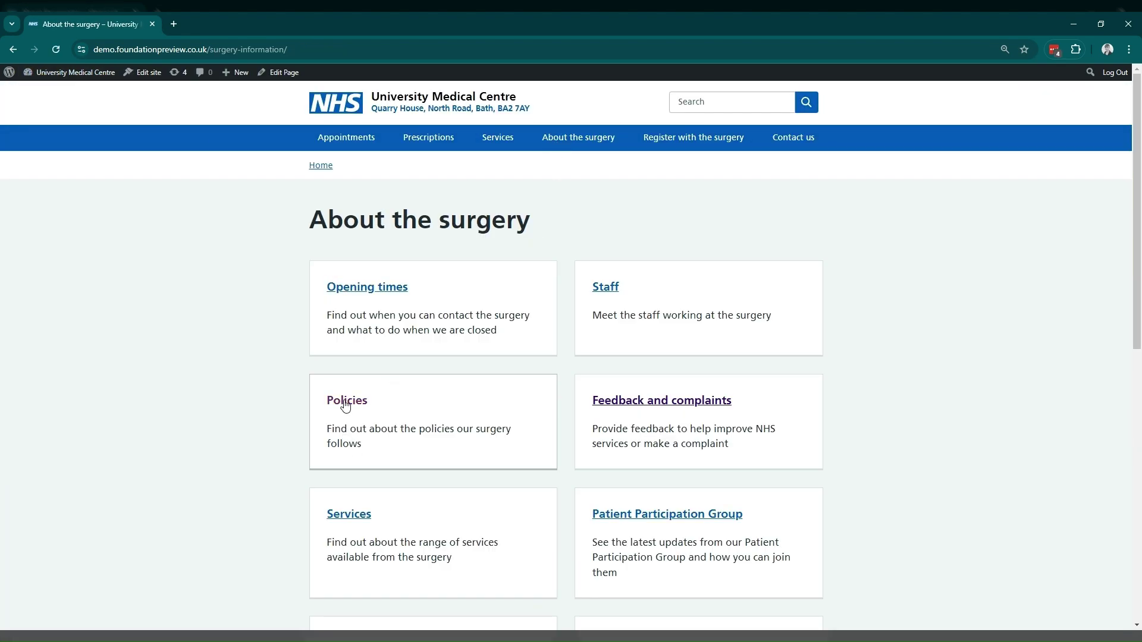
pyautogui.click(345, 402)
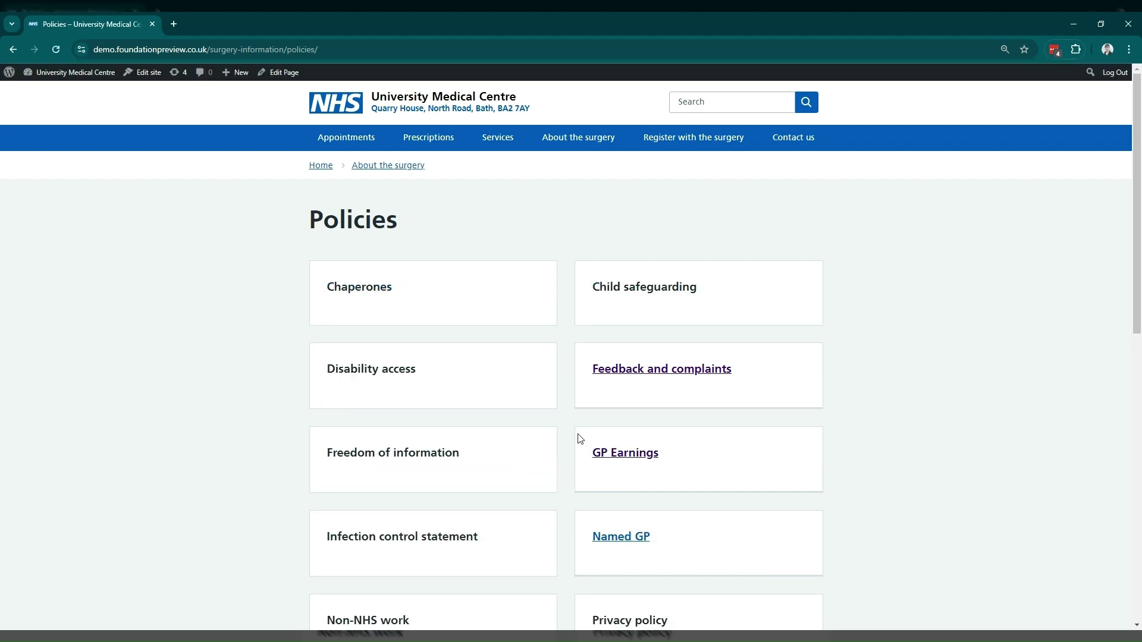
pyautogui.click(280, 74)
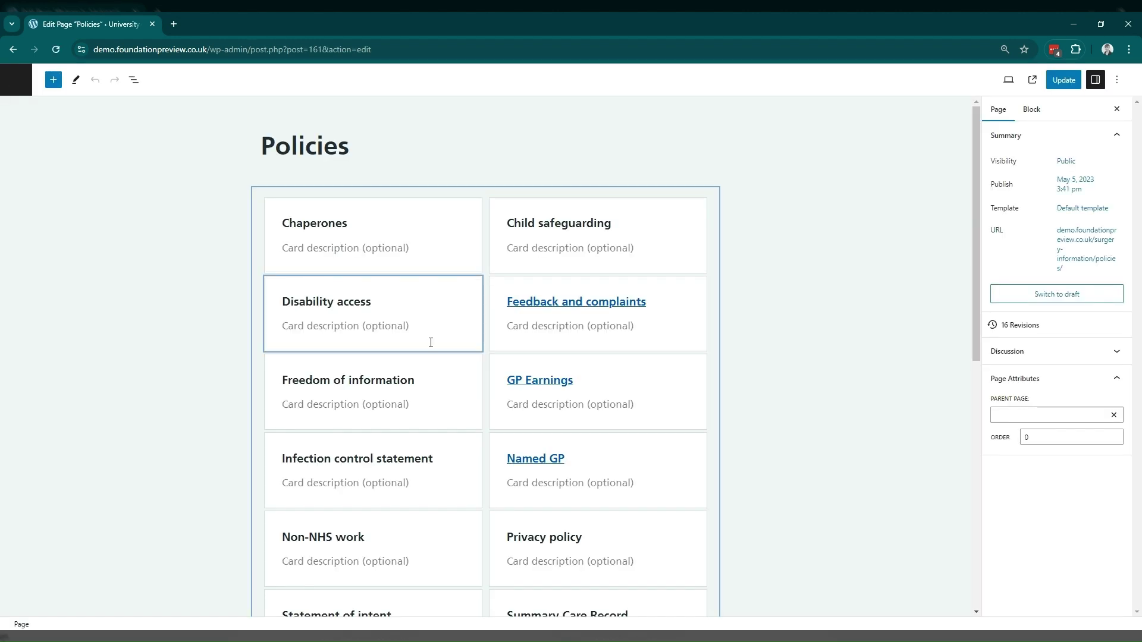
# Step: Delete the GP Earnings card block from the Policies grid and update the page
pyautogui.click(620, 384)
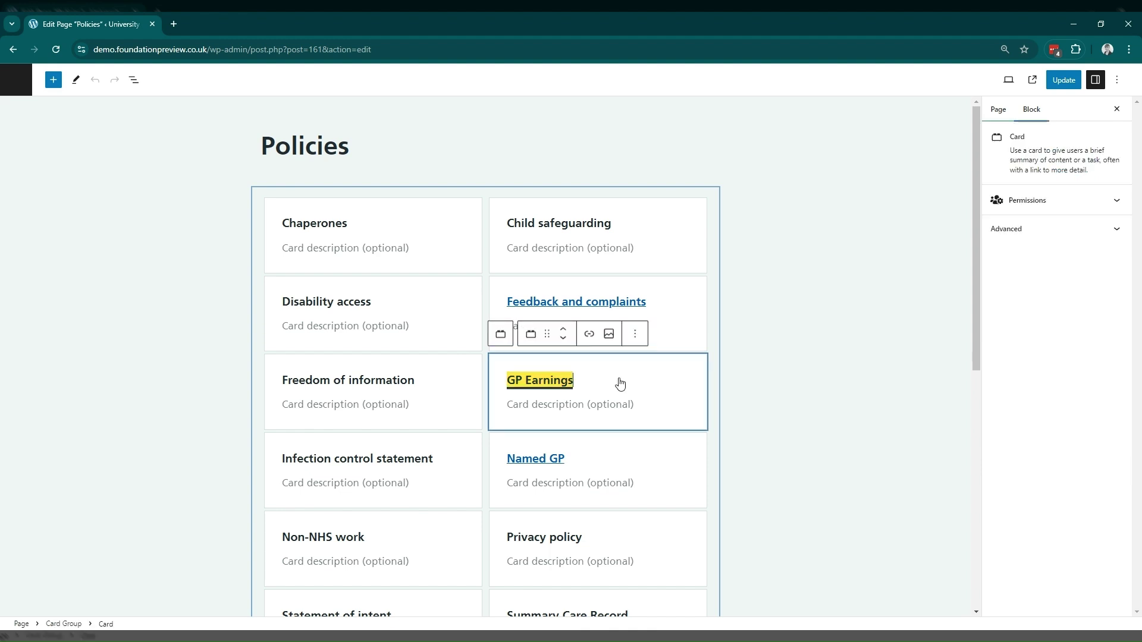
pyautogui.click(638, 338)
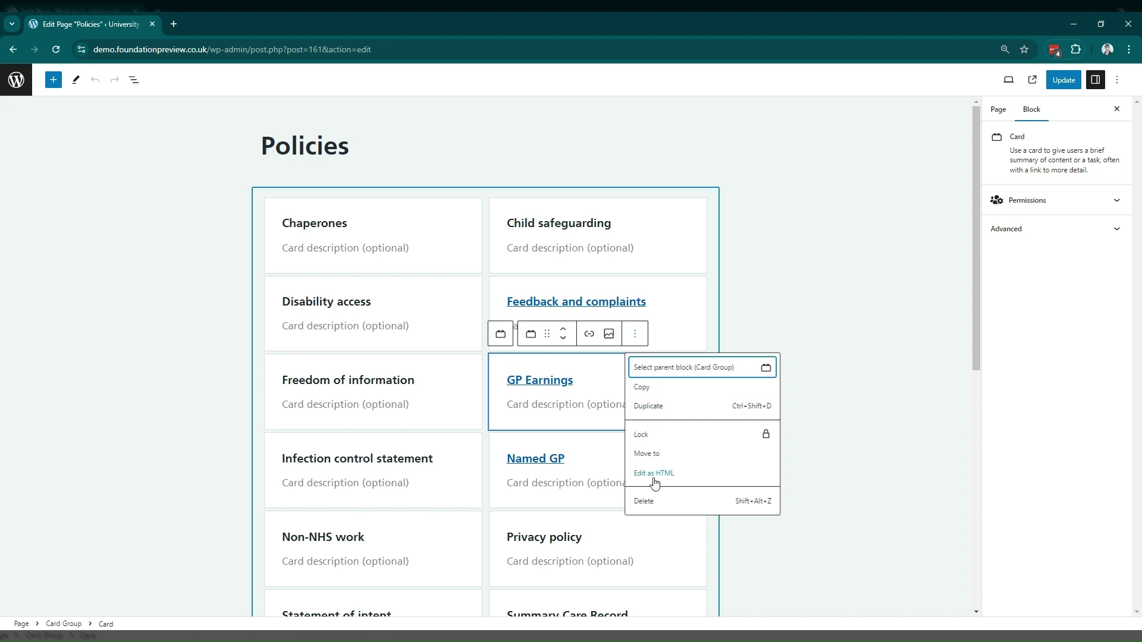
pyautogui.click(653, 508)
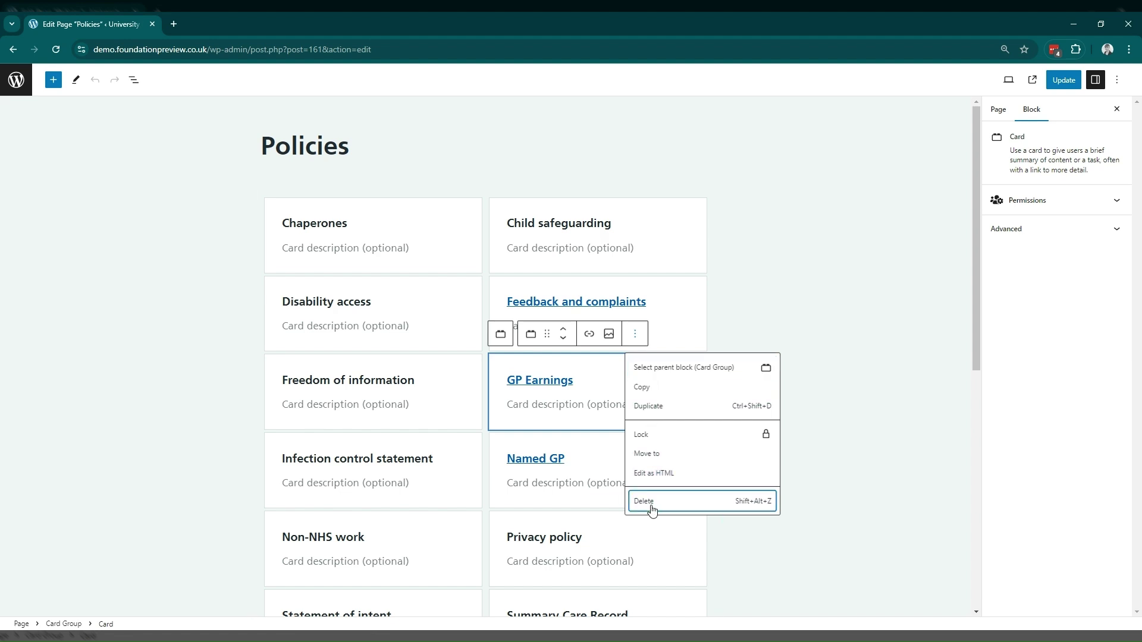
pyautogui.click(653, 508)
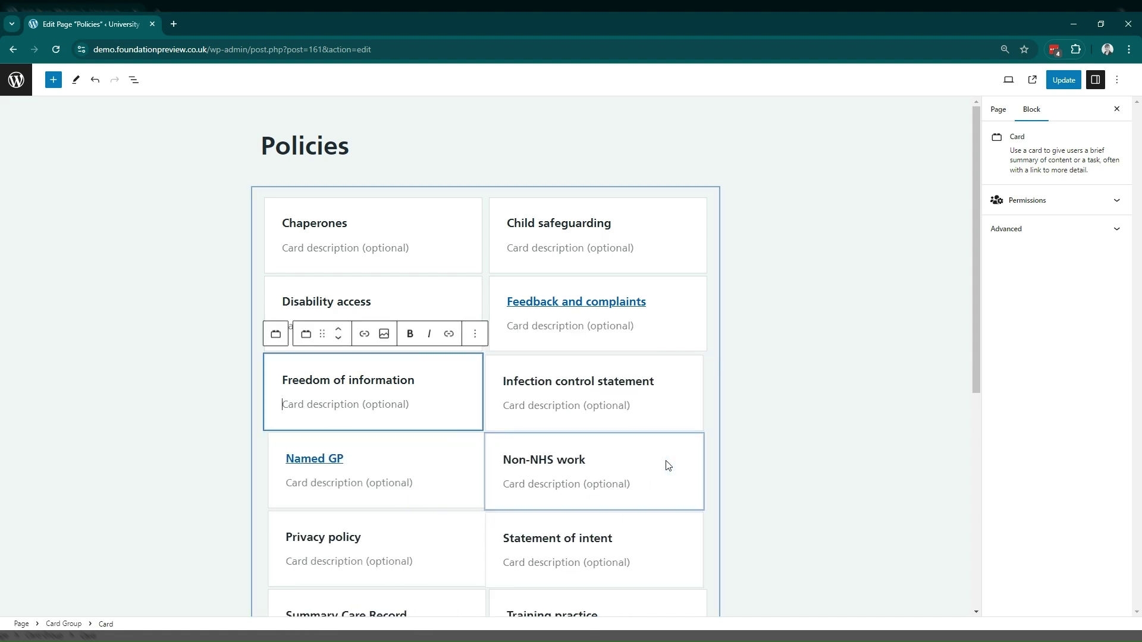
pyautogui.click(1057, 83)
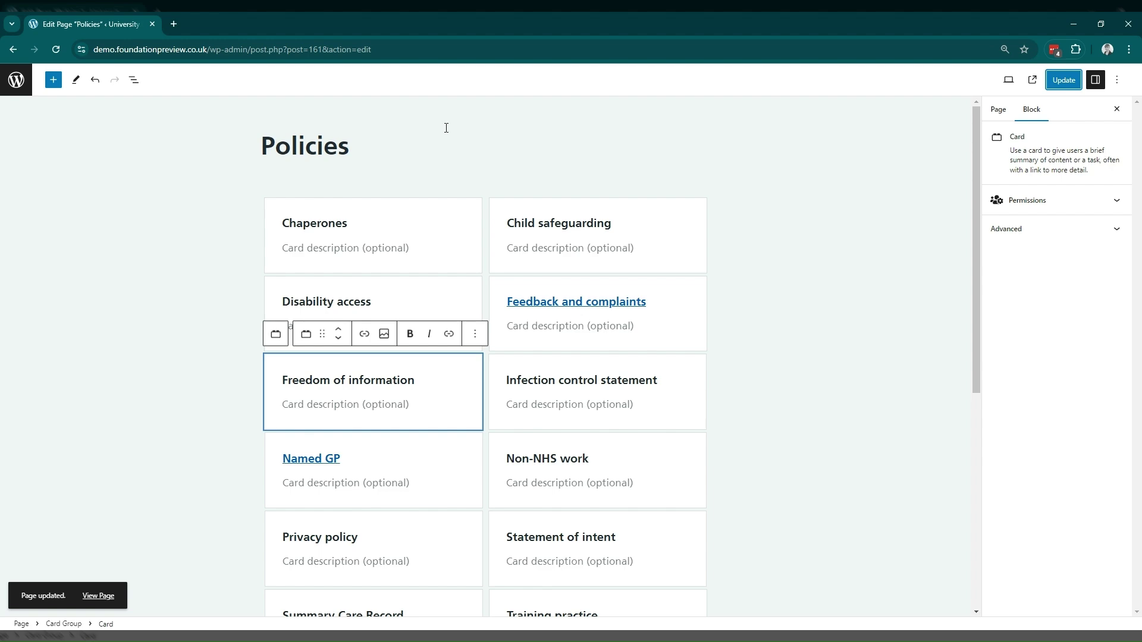
# Step: Strip the wp-admin path from the address to load the live site's homepage
pyautogui.moveTo(234, 51); pyautogui.dragTo(462, 63)
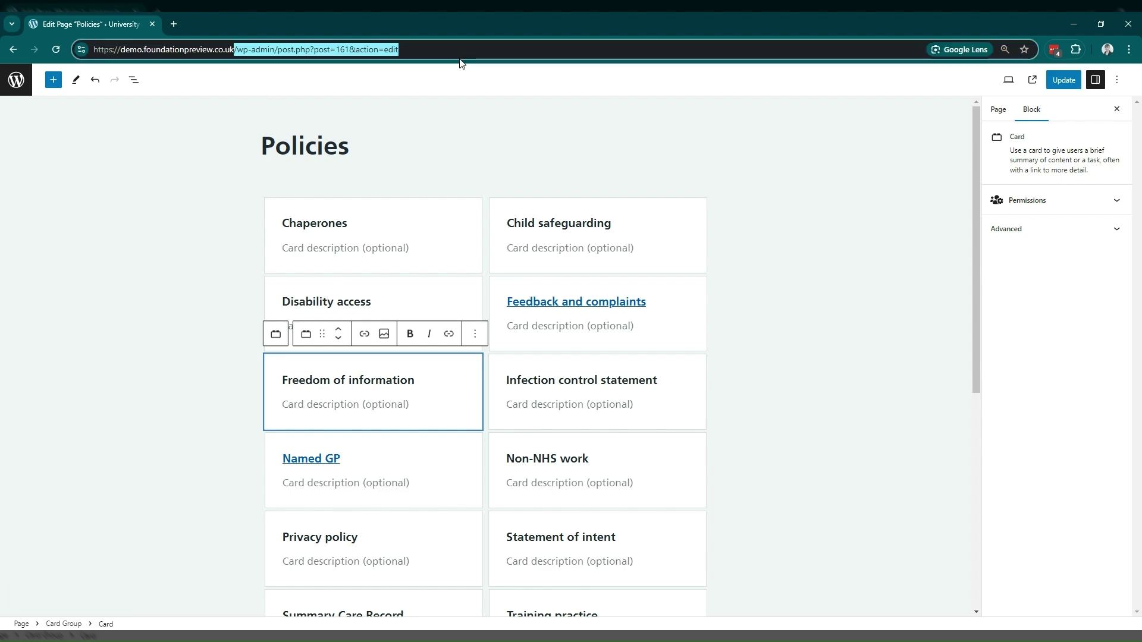
pyautogui.press('BackSpace')
pyautogui.press('Return')
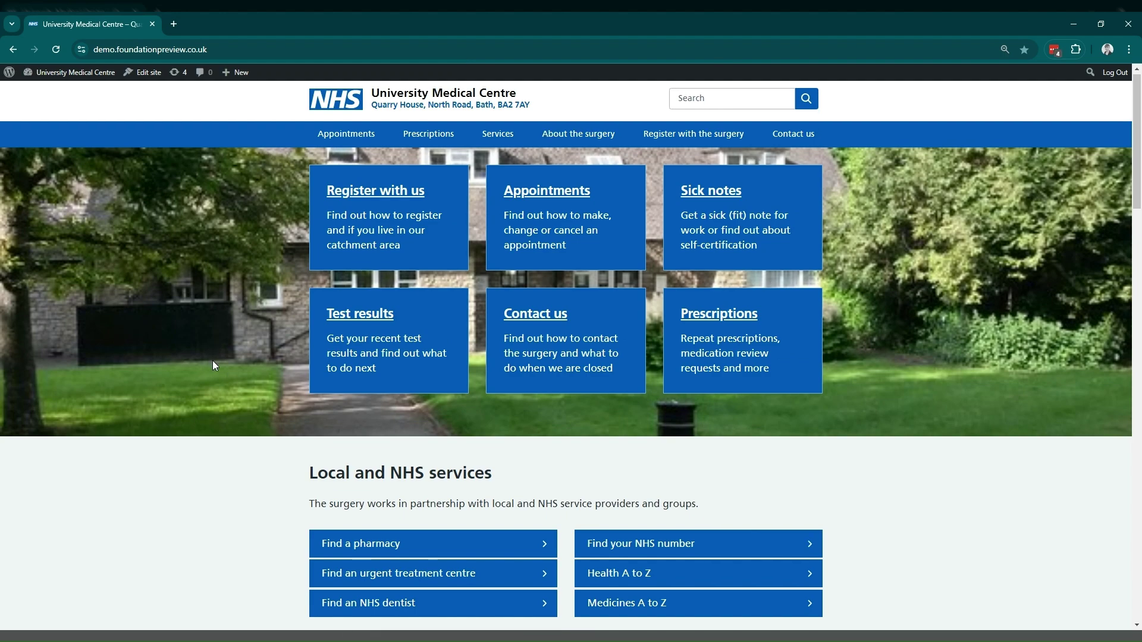
pyautogui.scroll(-15, 217, 363)
pyautogui.scroll(-13, 220, 365)
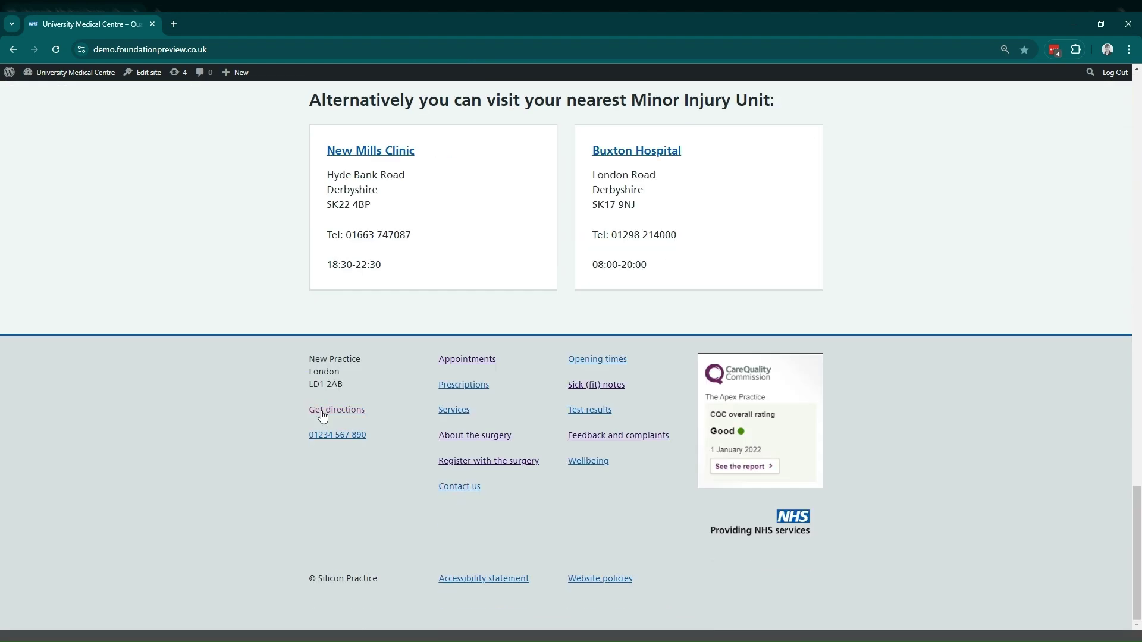
pyautogui.scroll(10, 385, 433)
pyautogui.scroll(15, 385, 433)
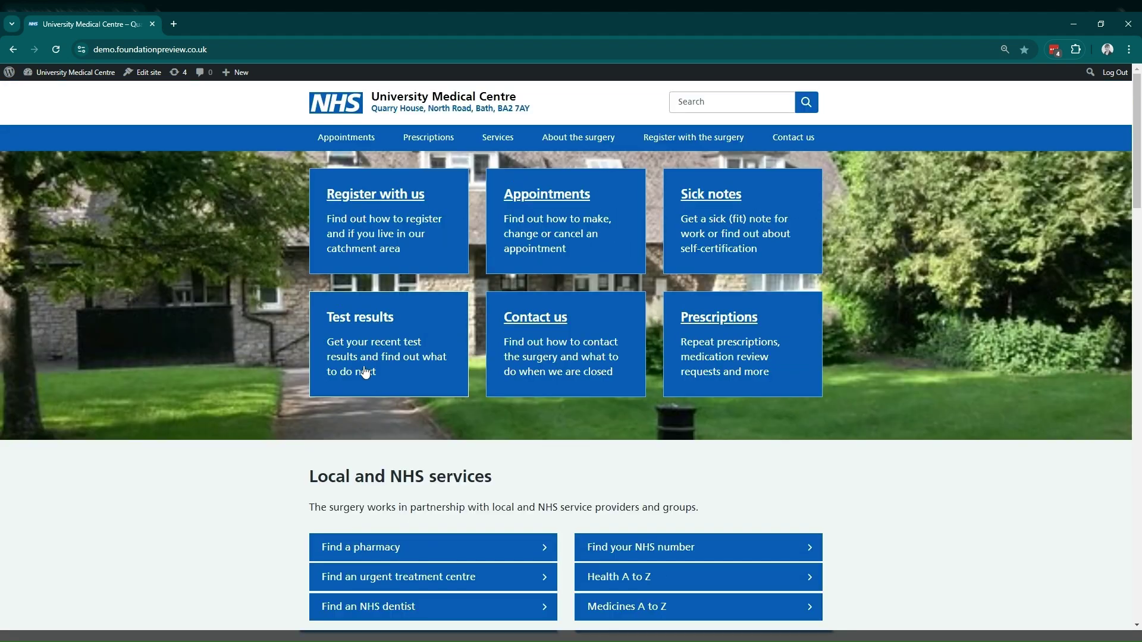
# Step: On the Appointments page, search the site for 'gp'
pyautogui.click(359, 139)
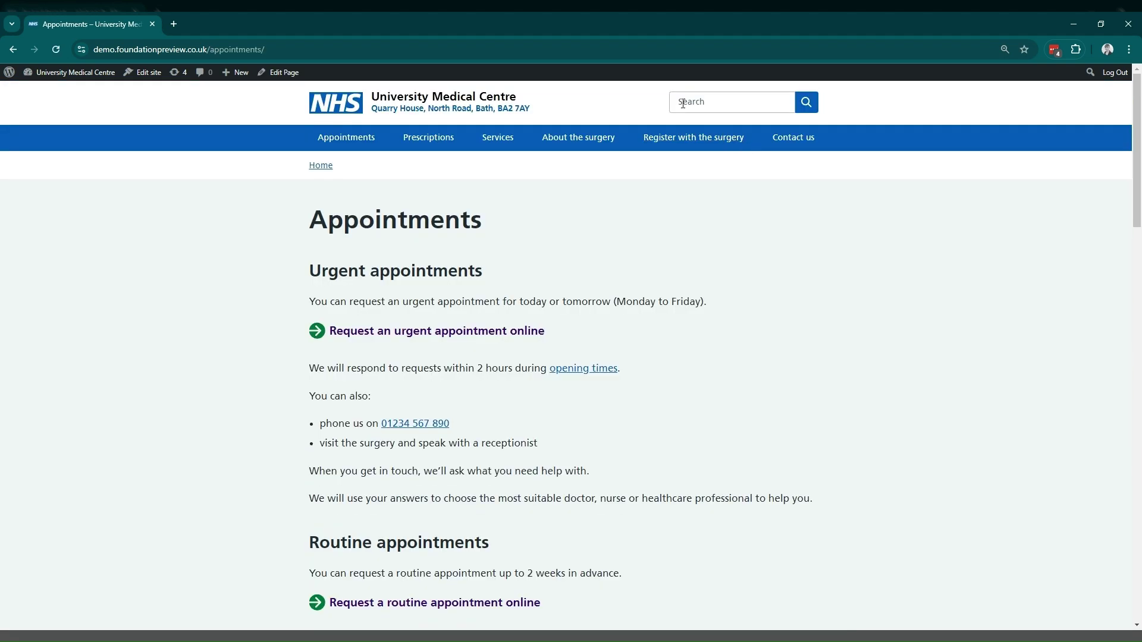
pyautogui.click(683, 104)
pyautogui.write('gp earnings')
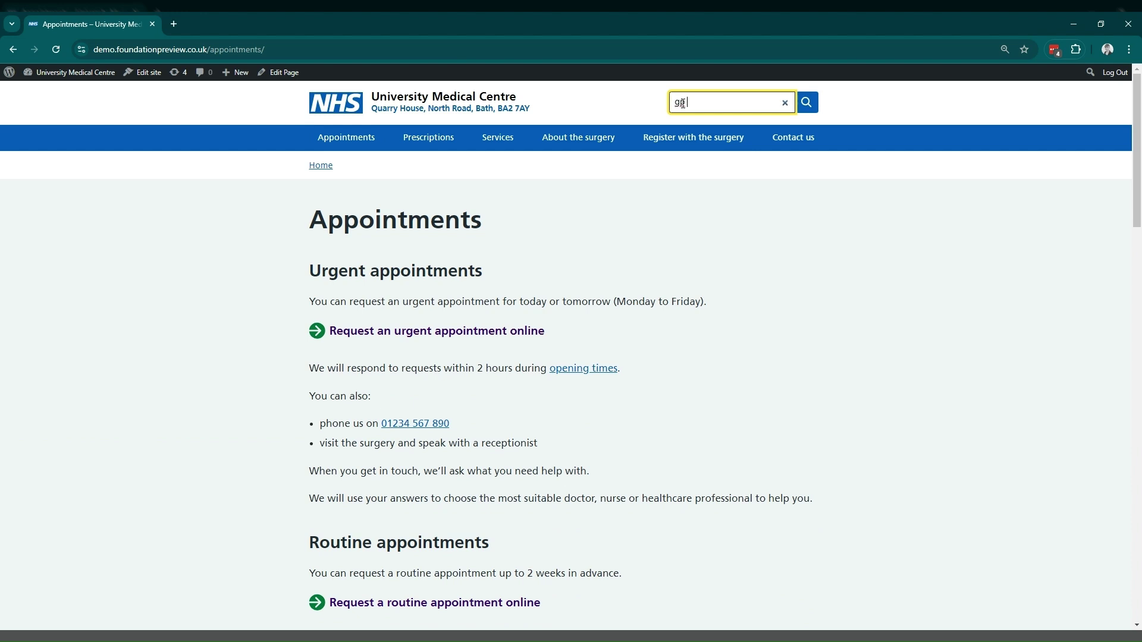